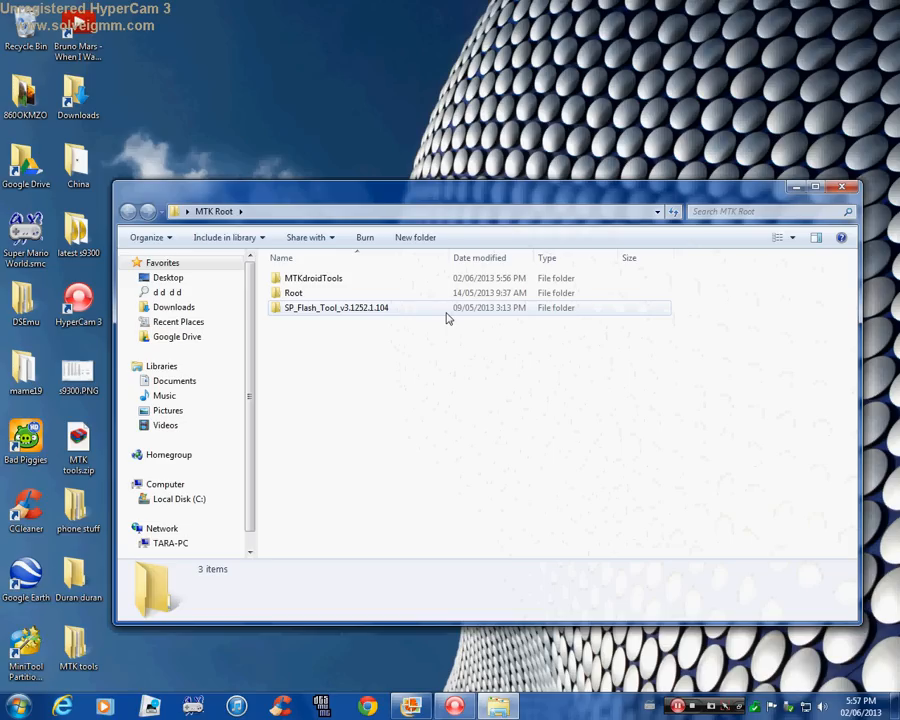
# Launch MTKdroidTools.exe from the MTKdroidTools folder inside MTK Root.
pyautogui.click(323, 283)
pyautogui.doubleClick(323, 283)
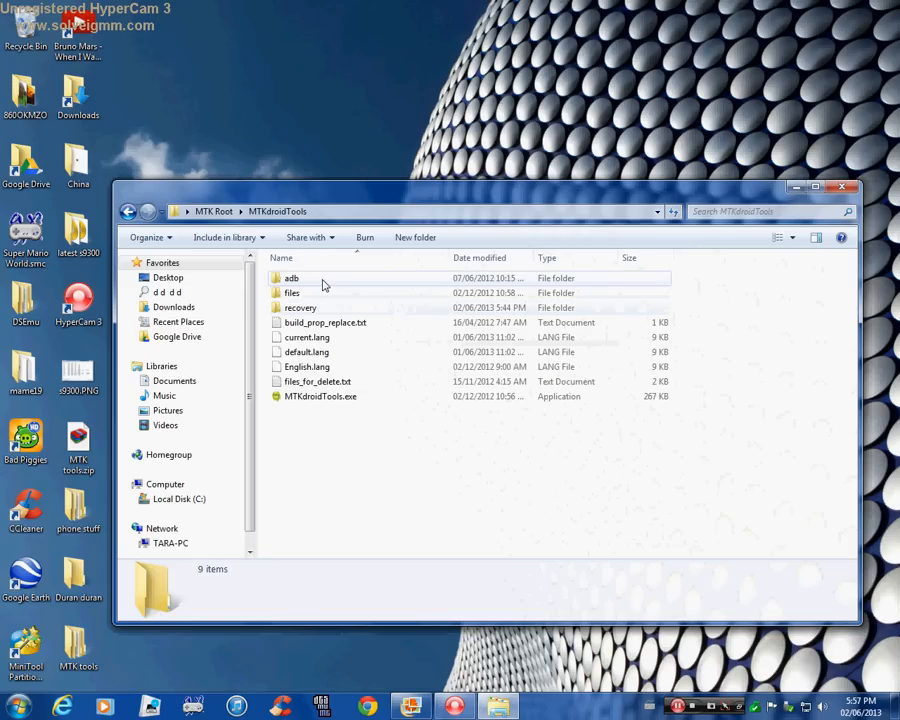
pyautogui.click(325, 398)
pyautogui.doubleClick(325, 398)
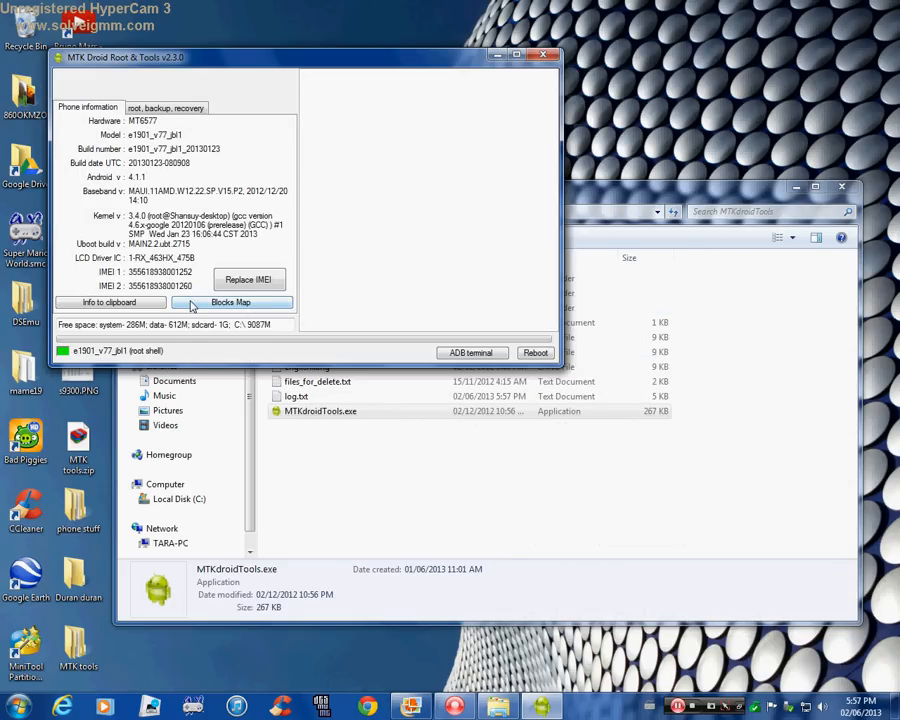
# Create a scatter file from the phone's blocks map, save it as MT6577_Android_scatter_emmc.txt in MTKdroidTools, and close the tool.
pyautogui.click(191, 303)
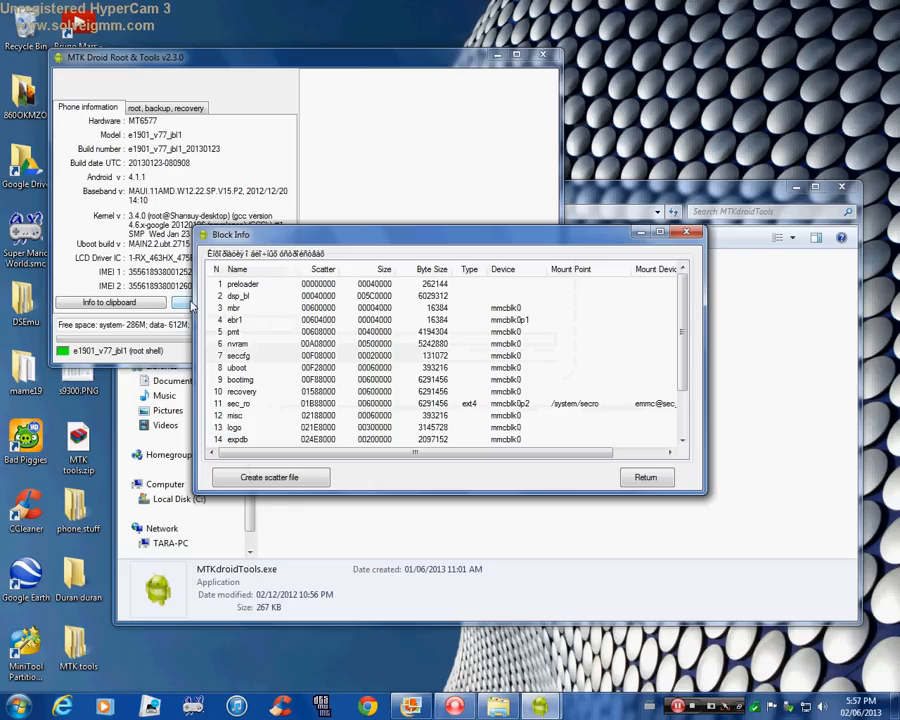
pyautogui.click(265, 479)
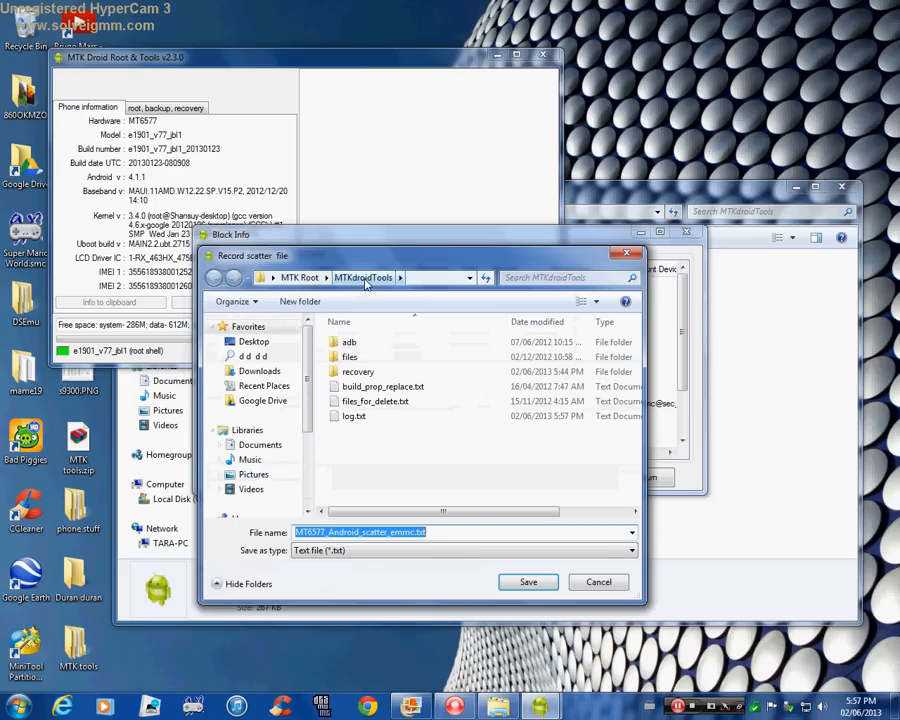
pyautogui.click(540, 583)
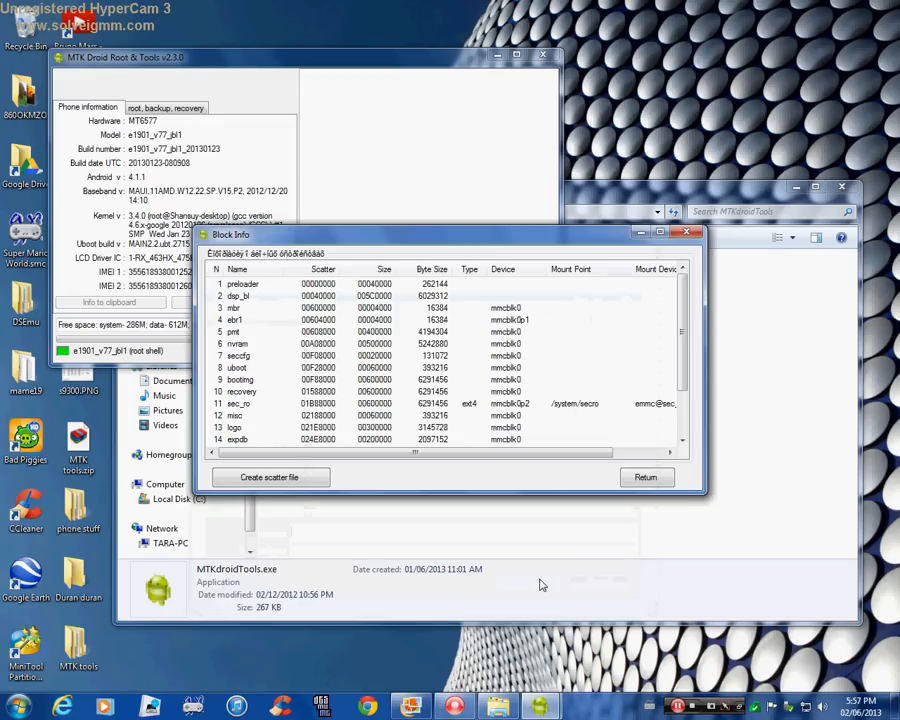
pyautogui.click(645, 477)
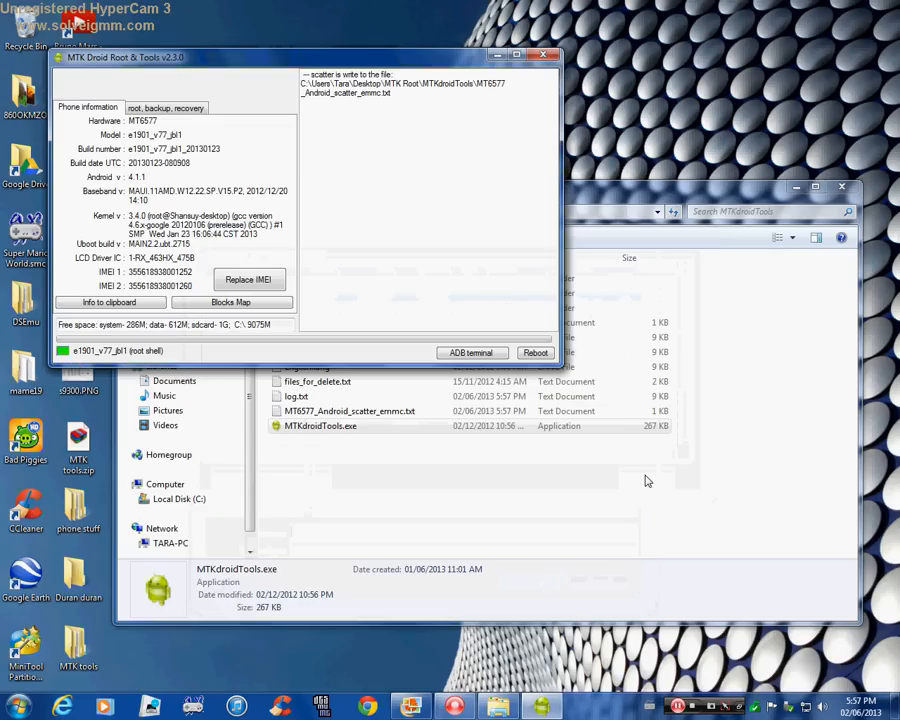
pyautogui.click(544, 57)
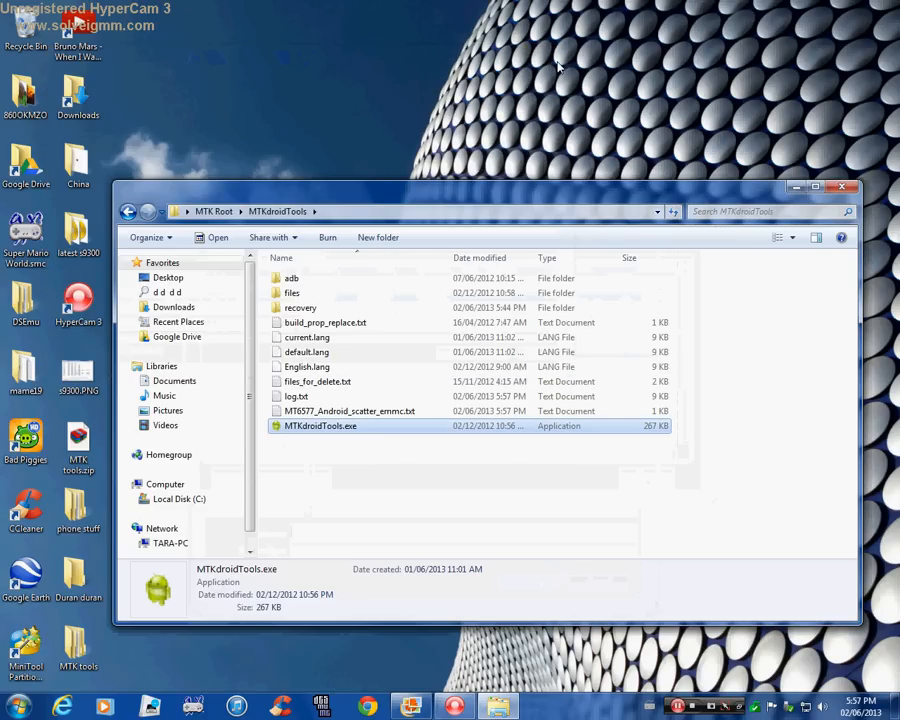
# Open MT6577_Android_scatter_emmc.txt from the MTKdroidTools folder, examine the BOOTIMG and RECOVERY addresses, and minimize the file.
pyautogui.click(218, 213)
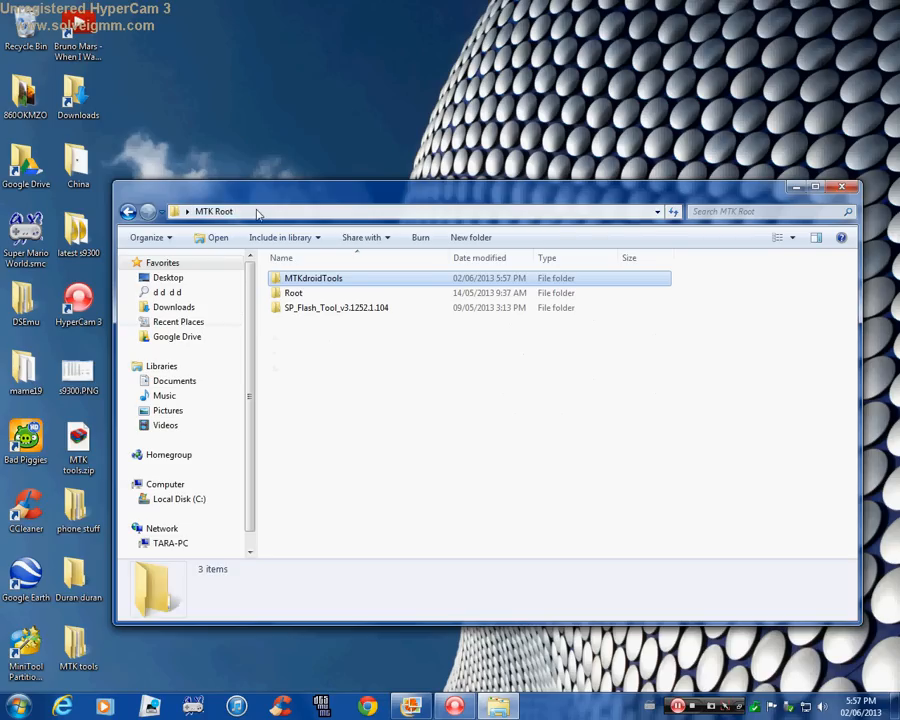
pyautogui.doubleClick(348, 280)
pyautogui.click(347, 413)
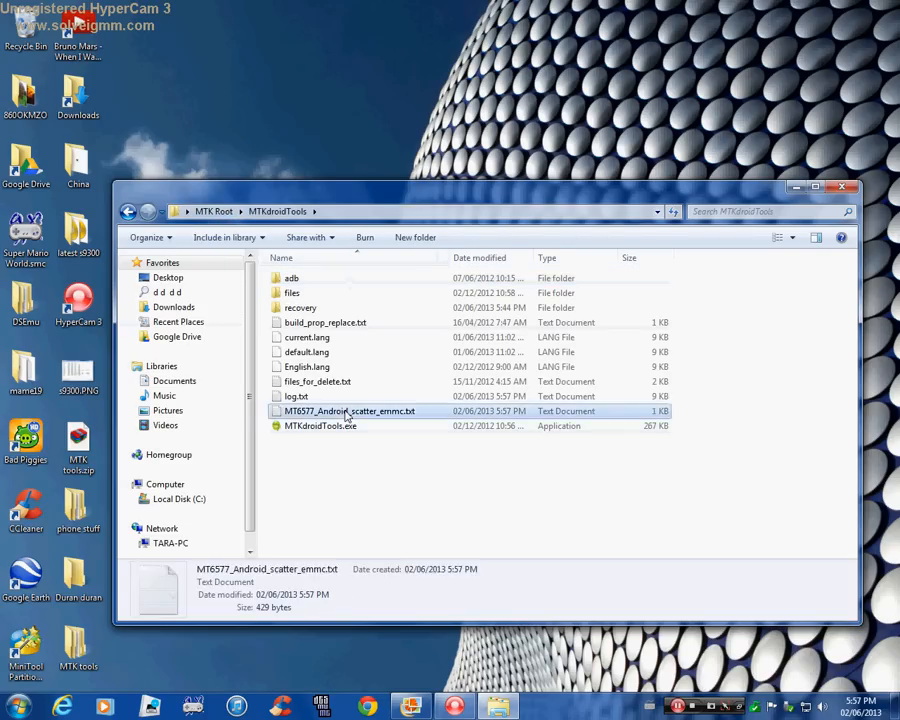
pyautogui.doubleClick(347, 413)
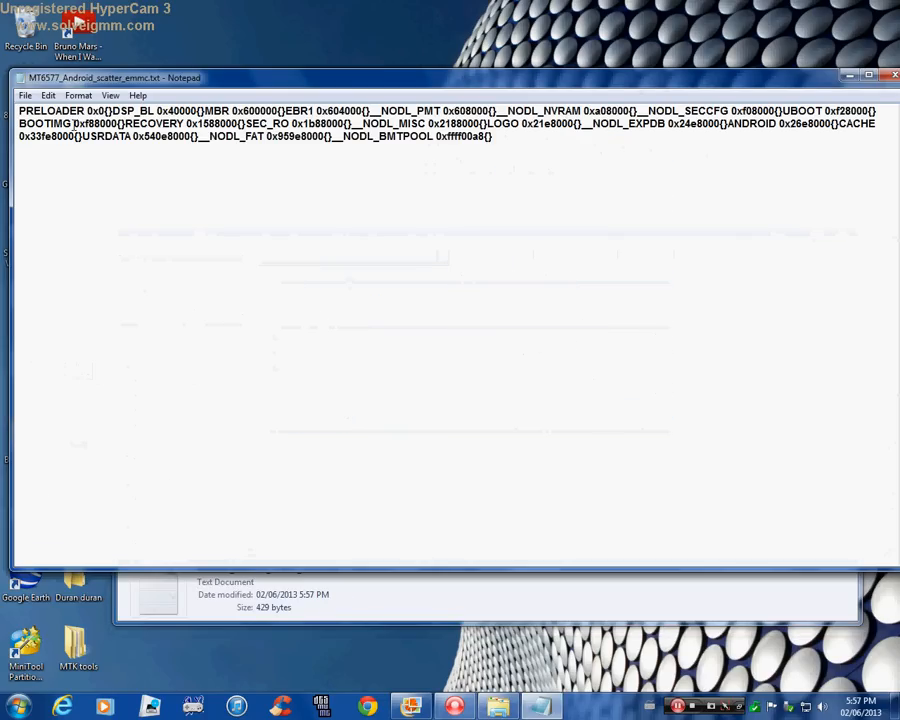
pyautogui.moveTo(74, 124); pyautogui.dragTo(110, 124)
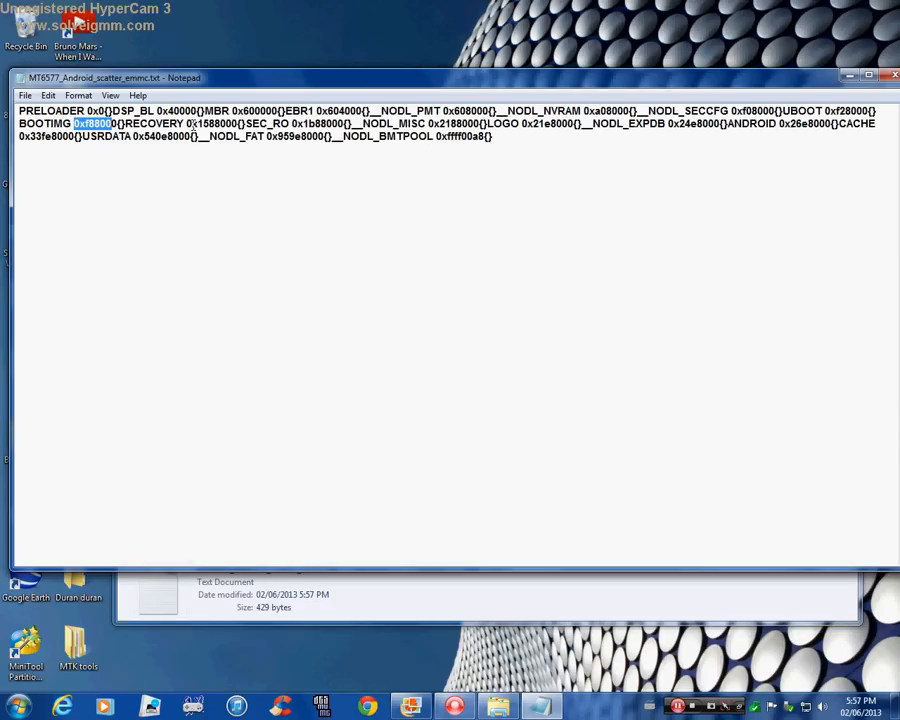
pyautogui.moveTo(186, 124); pyautogui.dragTo(260, 124)
pyautogui.click(281, 144)
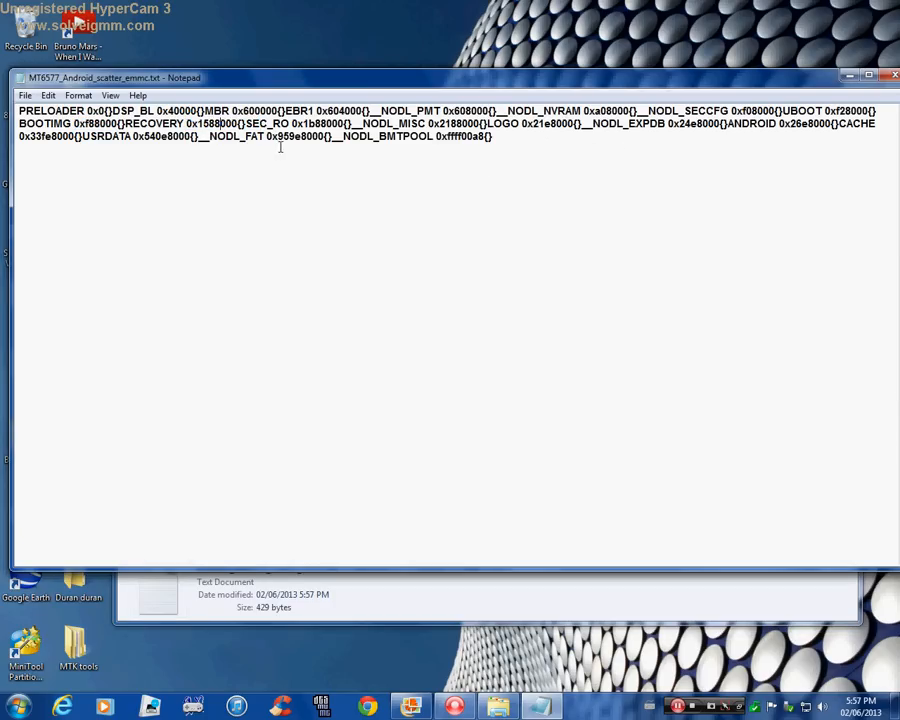
pyautogui.click(849, 77)
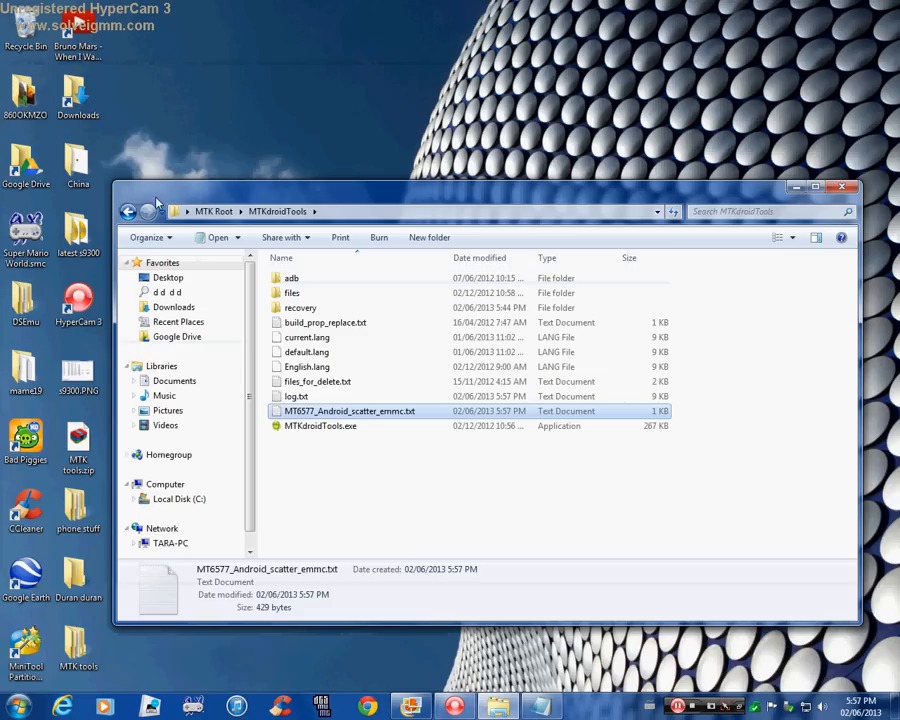
# Launch Flash_tool.exe from the SP_Flash_Tool_v3.1252.1.104 folder inside MTK Root.
pyautogui.click(128, 212)
pyautogui.doubleClick(316, 307)
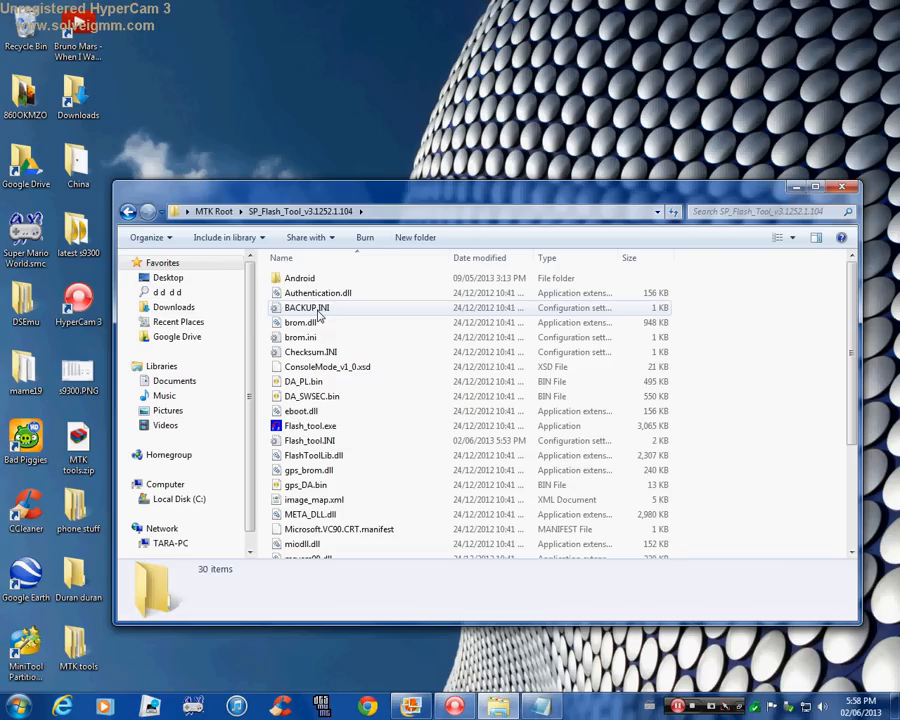
pyautogui.click(317, 427)
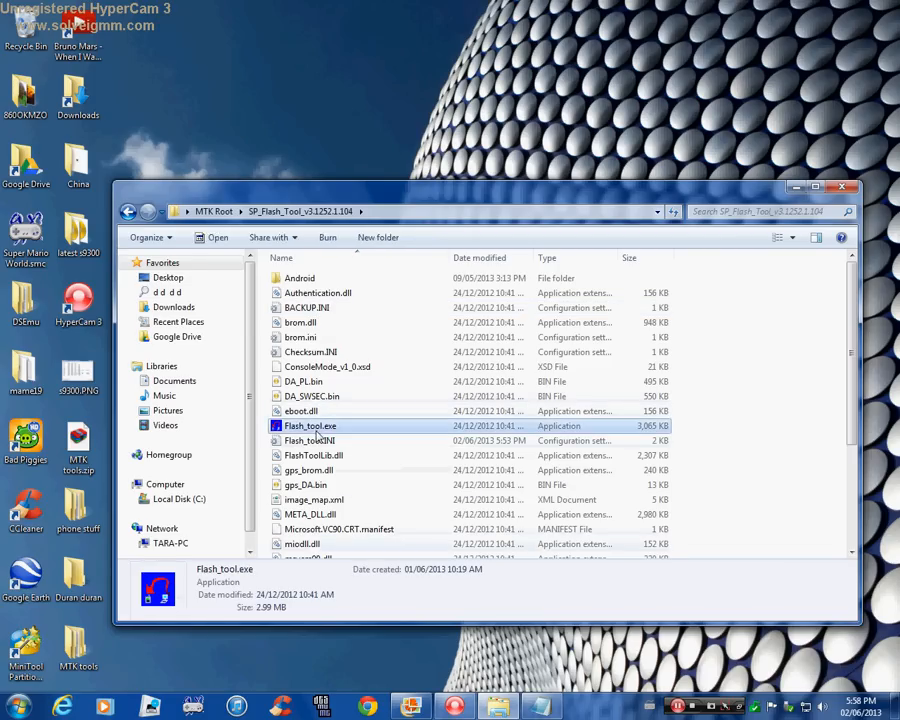
pyautogui.doubleClick(317, 427)
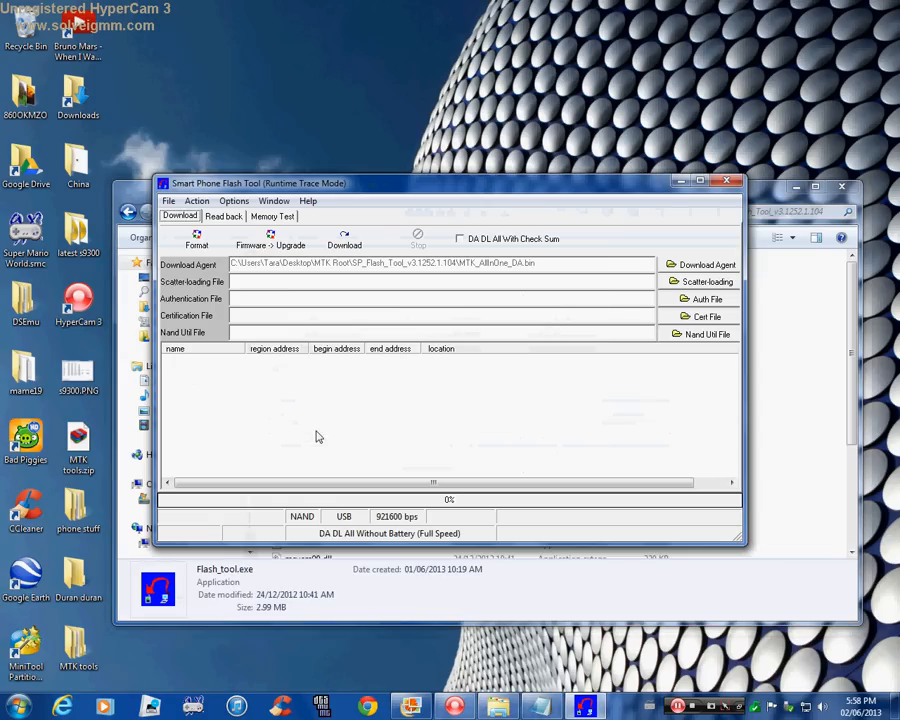
# Load MT6577_Android_scatter_emmc.txt from the MTKdroidTools folder as the scatter-loading file.
pyautogui.click(716, 286)
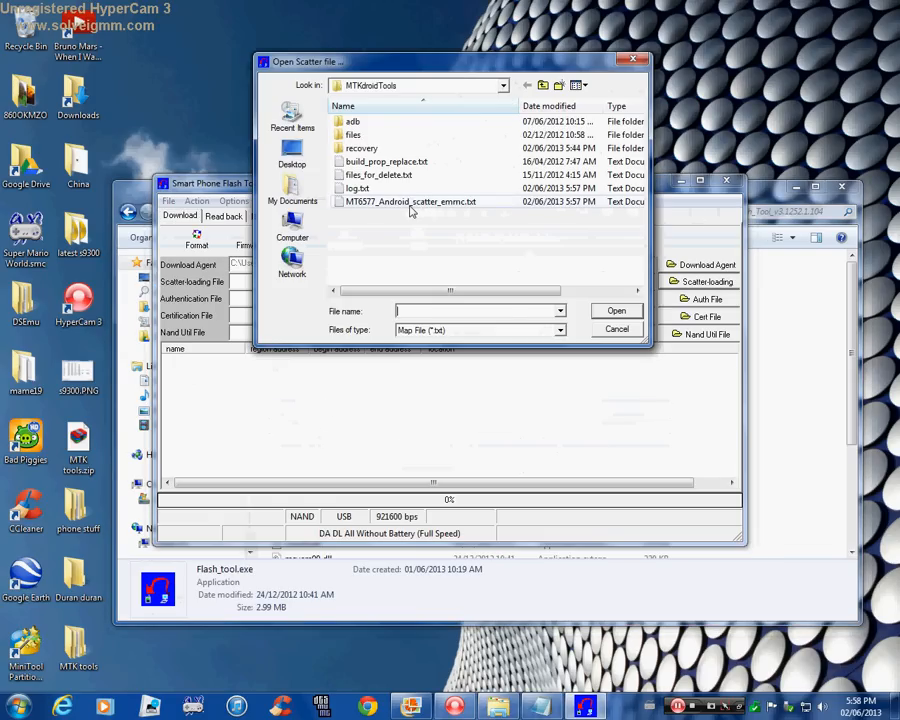
pyautogui.click(410, 202)
pyautogui.click(608, 316)
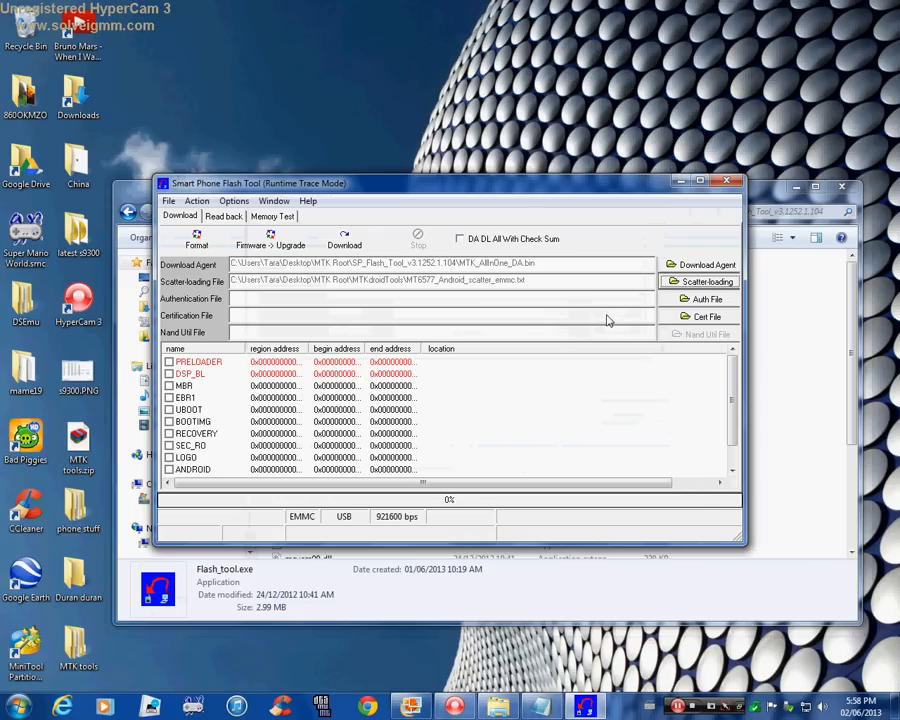
# Remove the existing boot.img and recovery.img read-back entries and add two new ones.
pyautogui.click(238, 217)
pyautogui.click(178, 275)
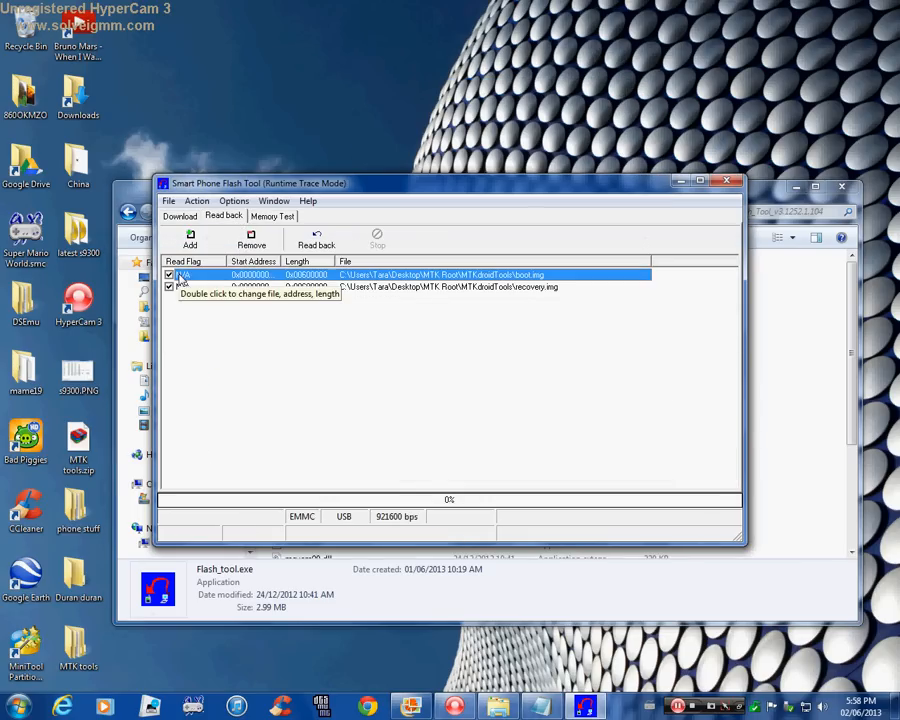
pyautogui.click(258, 245)
pyautogui.click(235, 275)
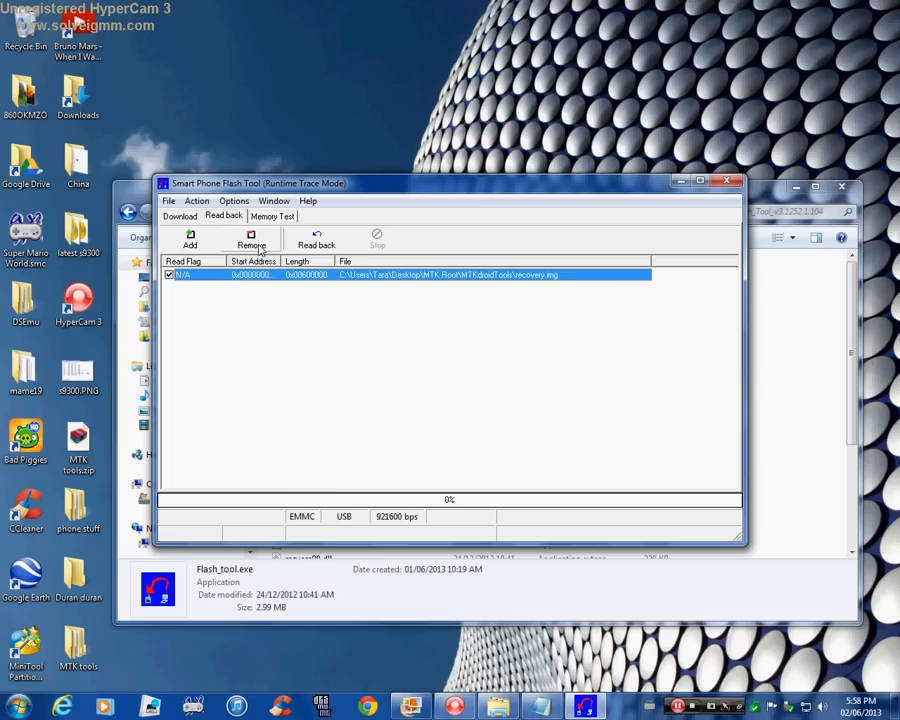
pyautogui.click(257, 245)
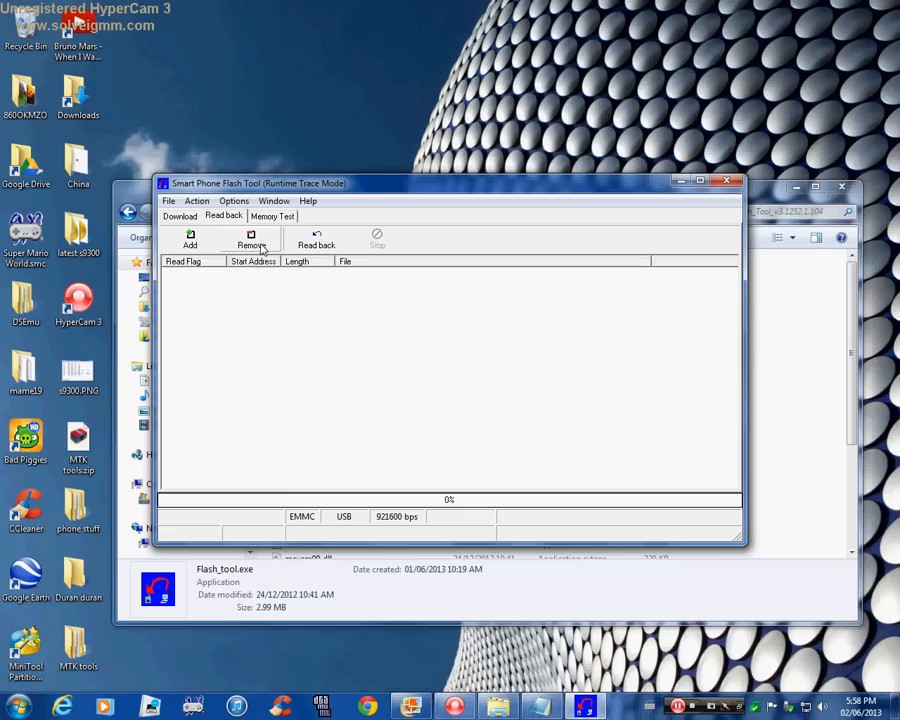
pyautogui.click(192, 244)
pyautogui.click(192, 244)
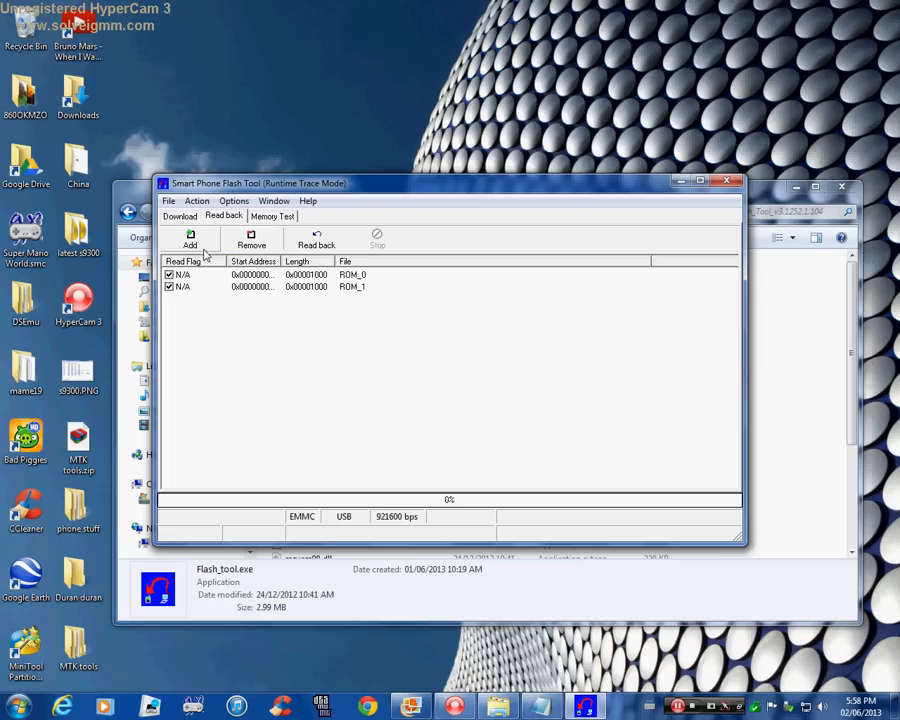
# Set the first read-back entry to save as boot.img in the MTKdroidTools folder.
pyautogui.doubleClick(229, 277)
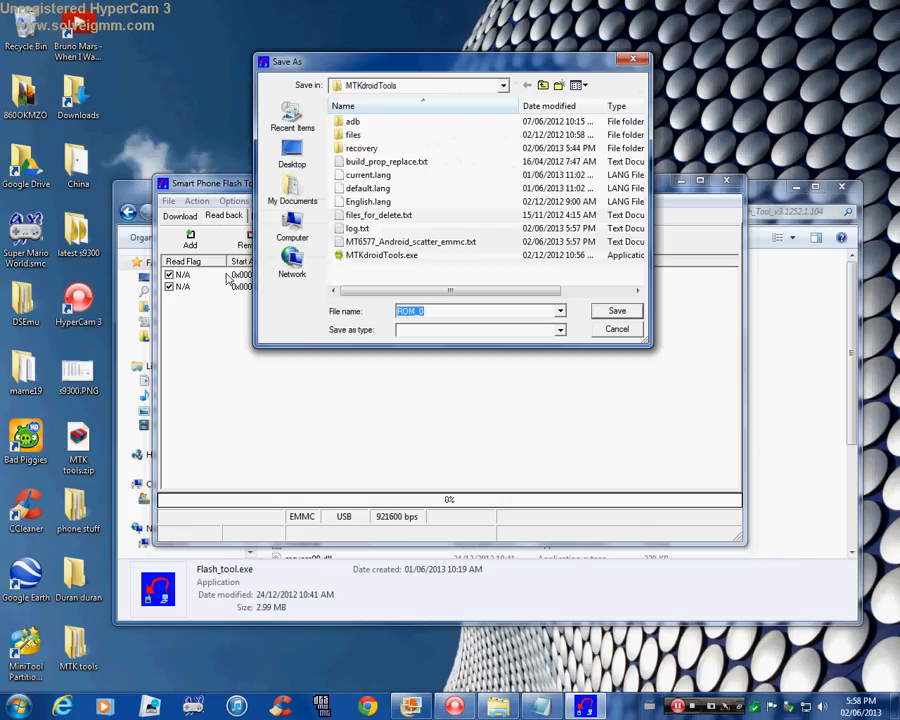
pyautogui.write('b')
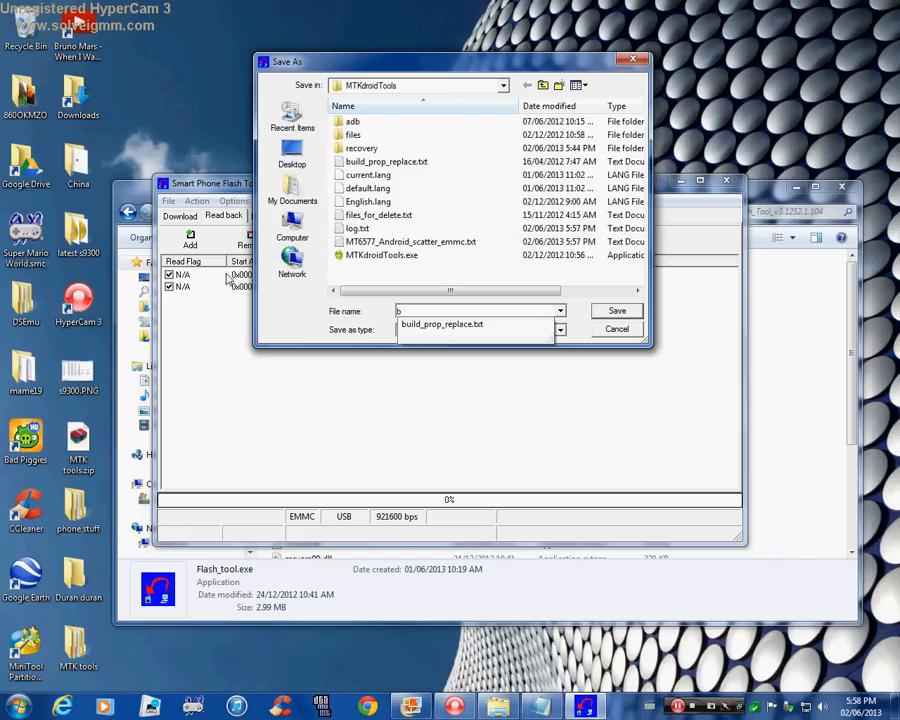
pyautogui.write('oot.img')
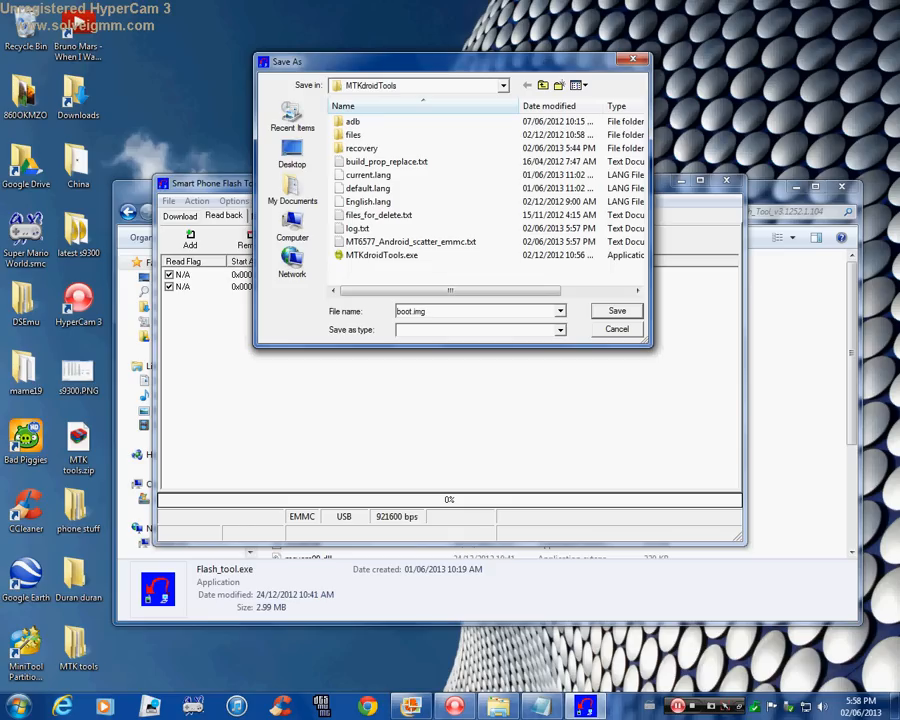
pyautogui.click(619, 312)
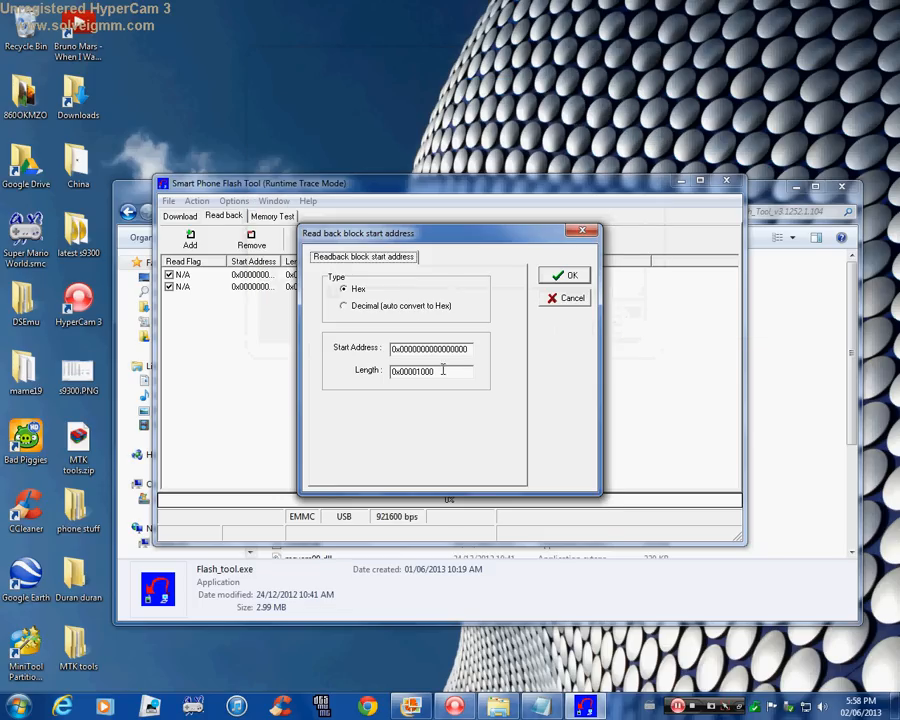
# Set the boot.img read-back block length to hex 00600000.
pyautogui.moveTo(448, 372); pyautogui.dragTo(307, 378)
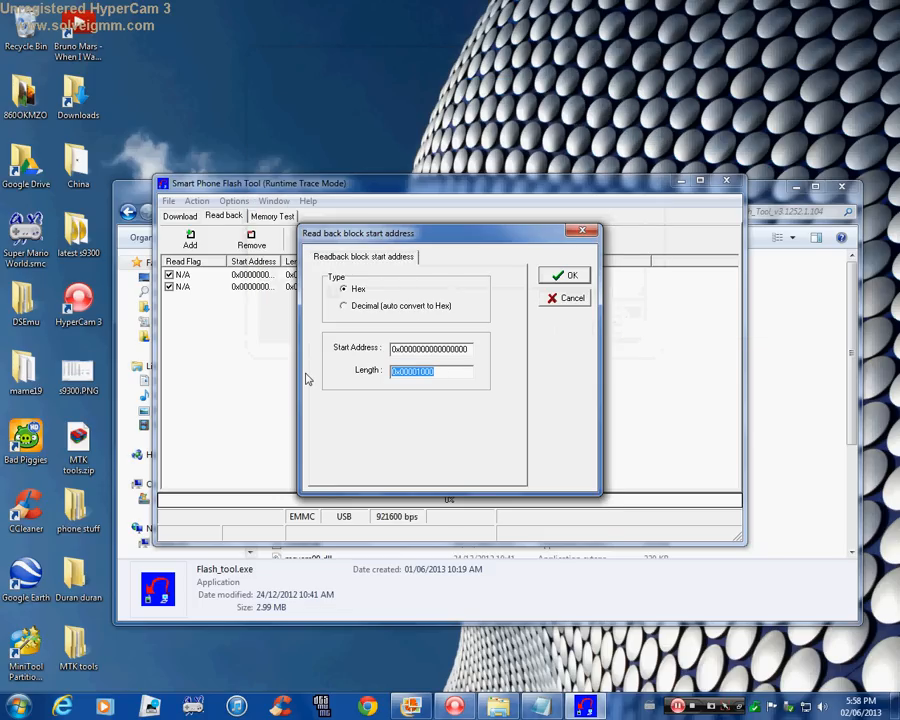
pyautogui.write('006000')
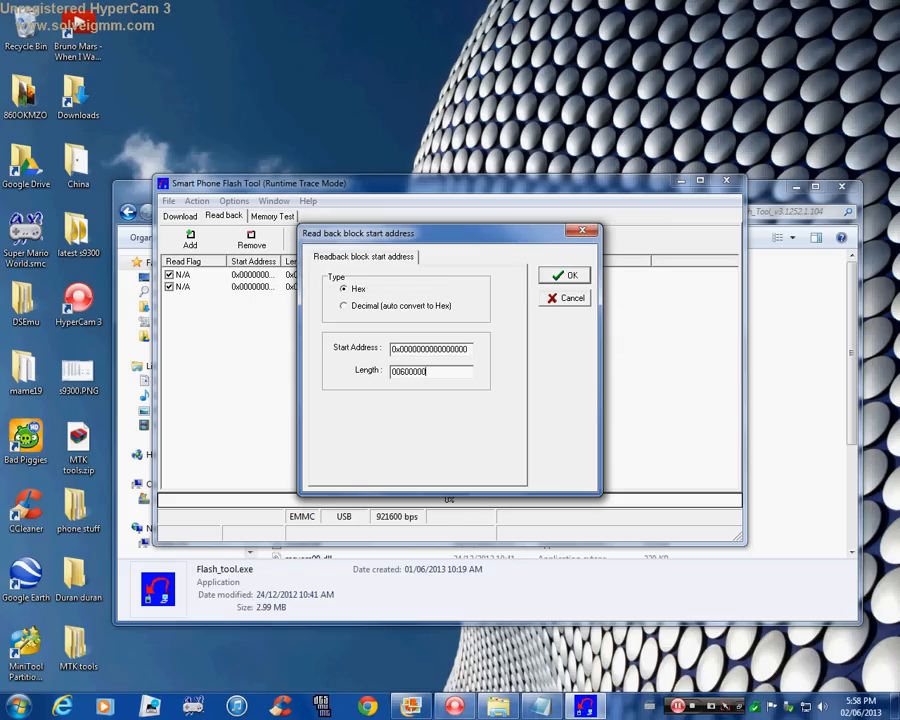
pyautogui.write('00')
# Copy the BOOTIMG address 0xf88000 from the scatter file into the boot.img read-back start address and confirm the block settings.
pyautogui.moveTo(468, 349); pyautogui.dragTo(392, 349)
pyautogui.click(546, 705)
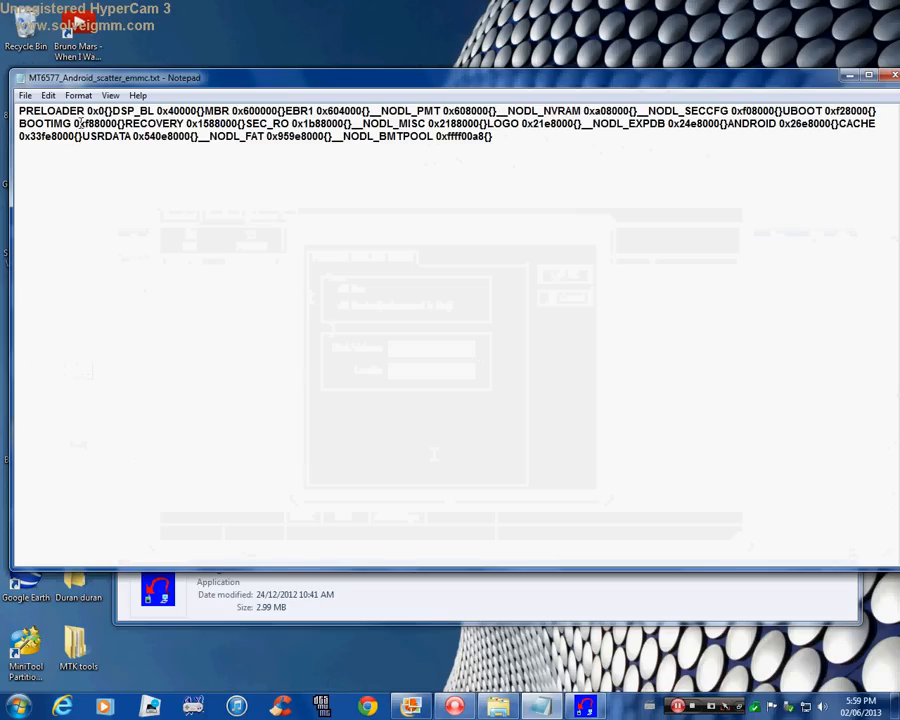
pyautogui.moveTo(72, 123); pyautogui.dragTo(112, 124)
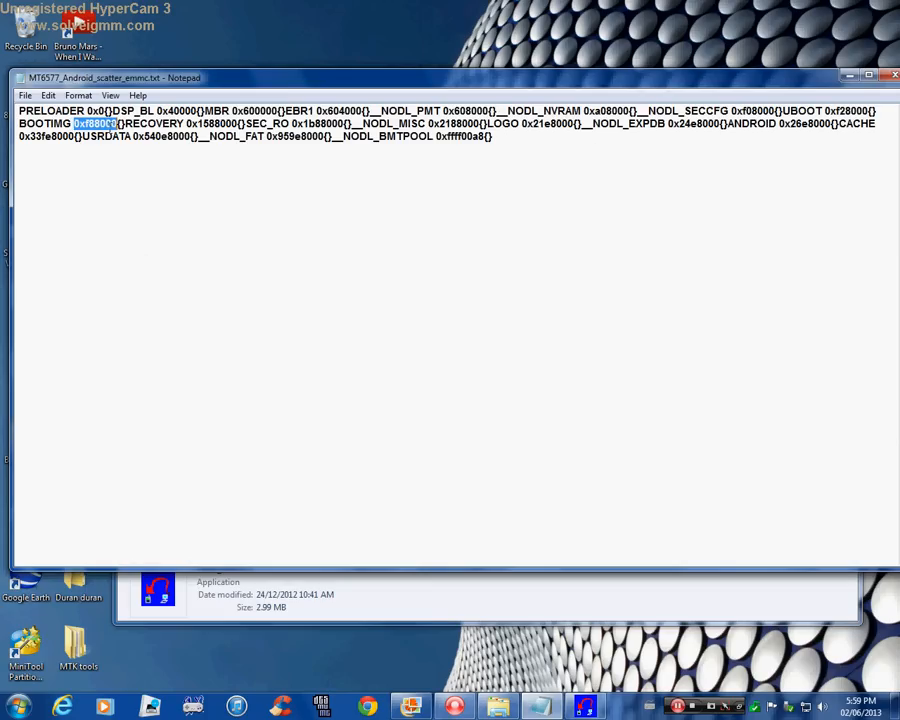
pyautogui.rightClick(112, 124)
pyautogui.click(161, 177)
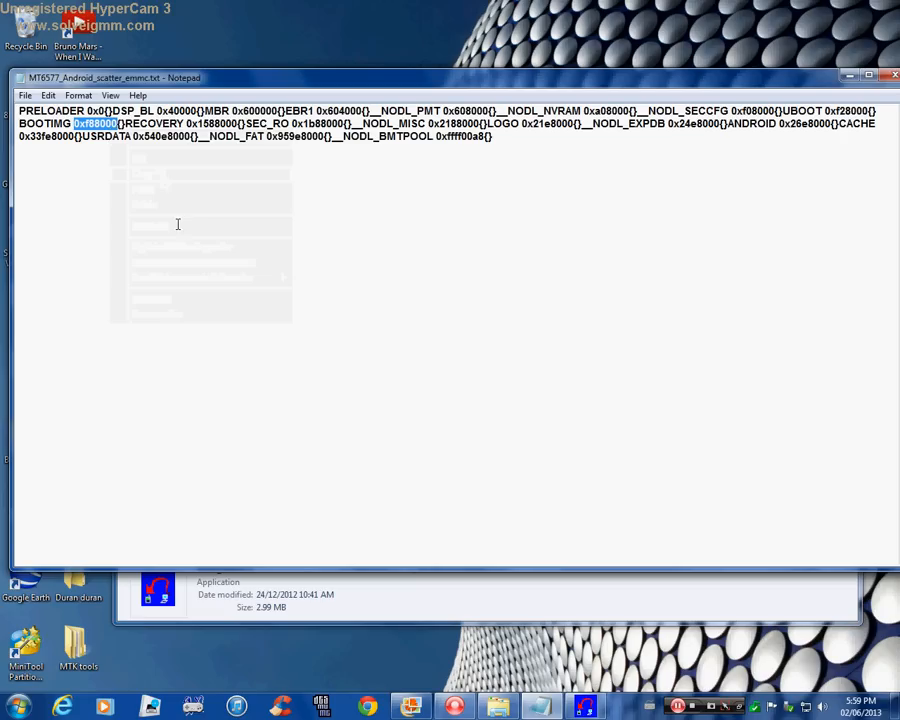
pyautogui.click(585, 706)
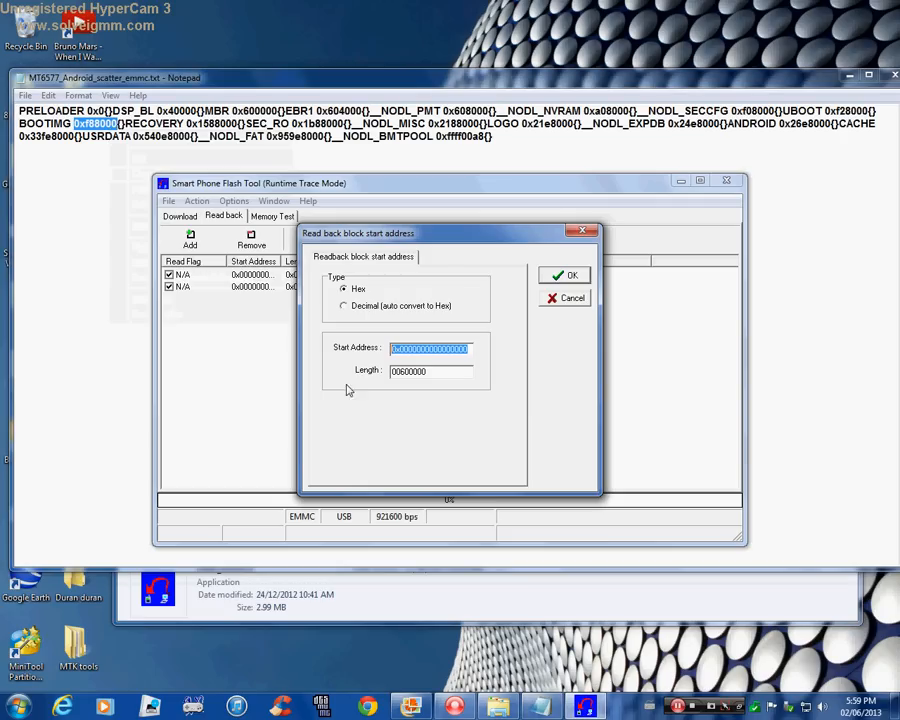
pyautogui.rightClick(450, 349)
pyautogui.click(478, 408)
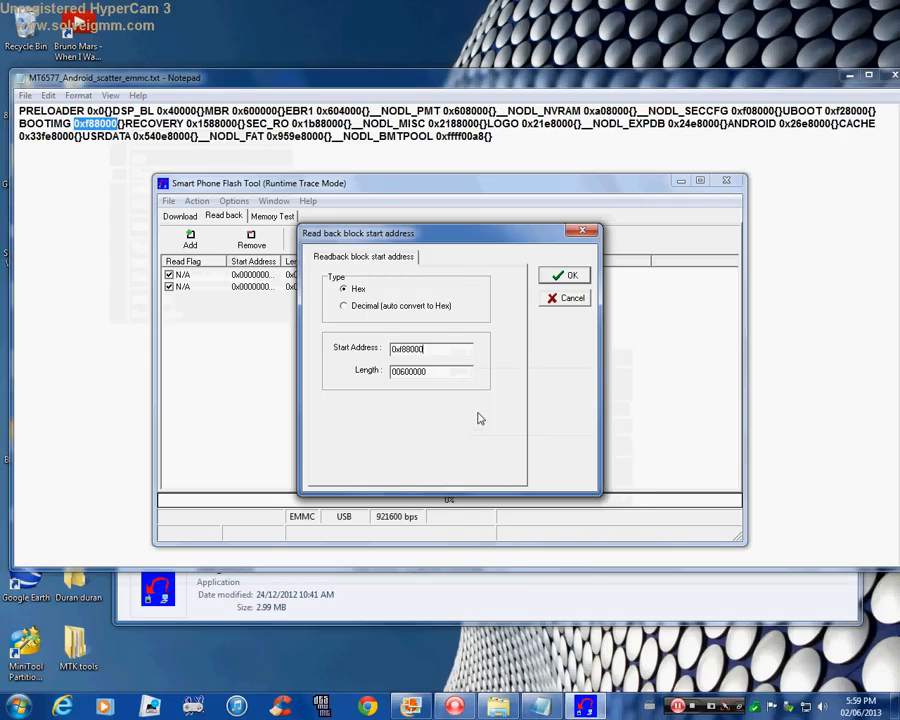
pyautogui.click(566, 275)
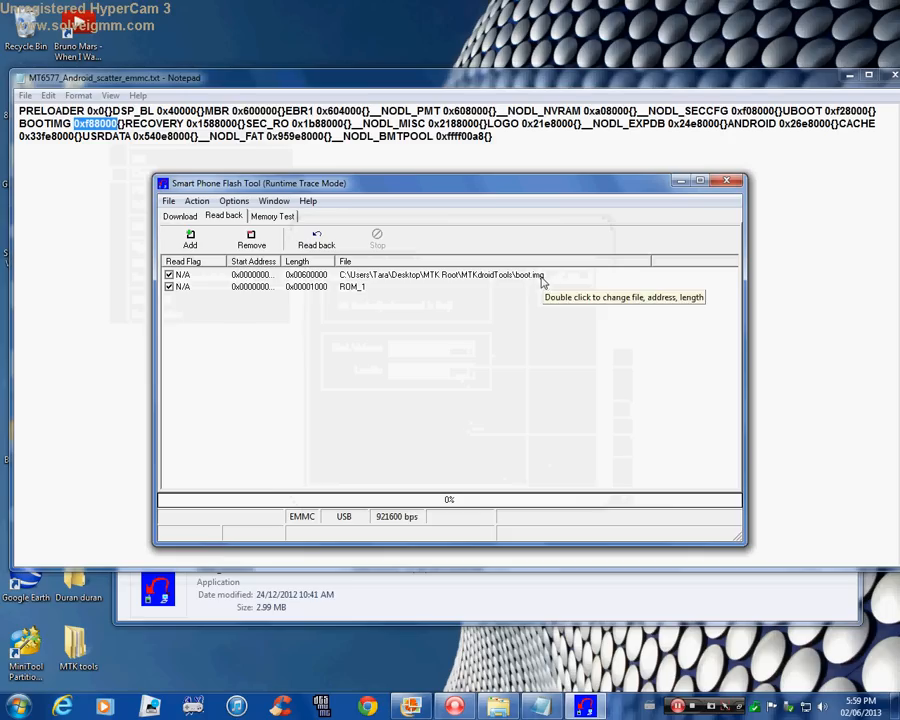
# Set the second read-back entry to save as recovery.img in the MTKdroidTools folder.
pyautogui.doubleClick(203, 291)
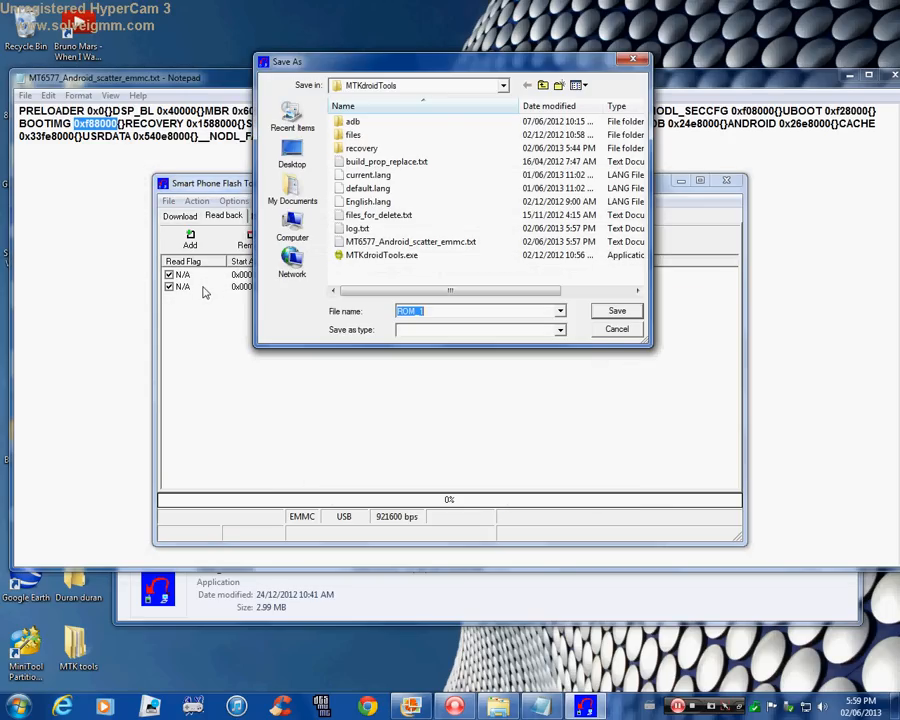
pyautogui.write('rec')
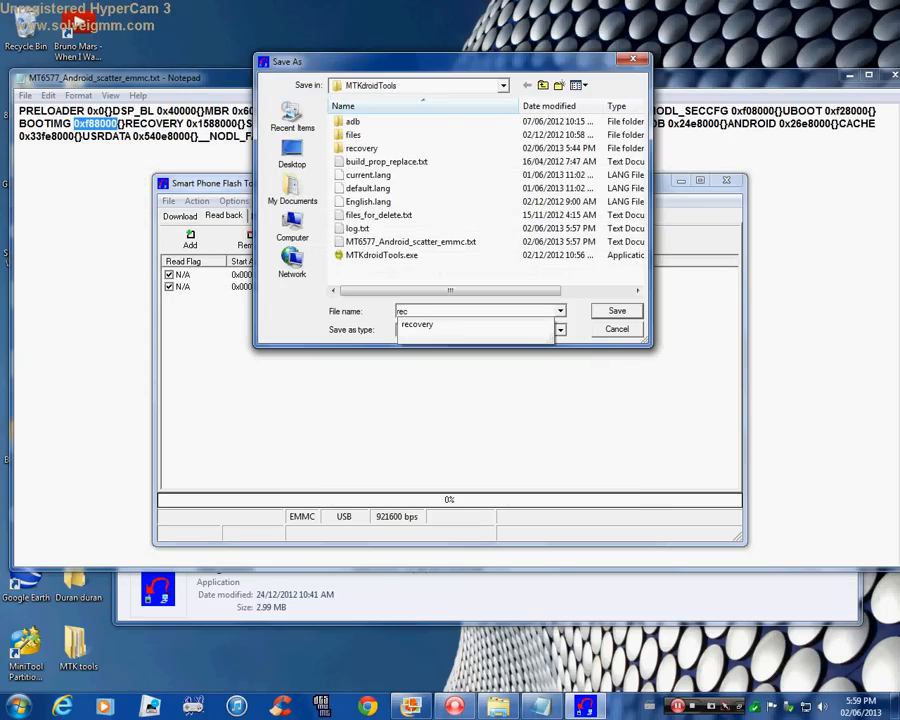
pyautogui.click(423, 330)
pyautogui.click(433, 313)
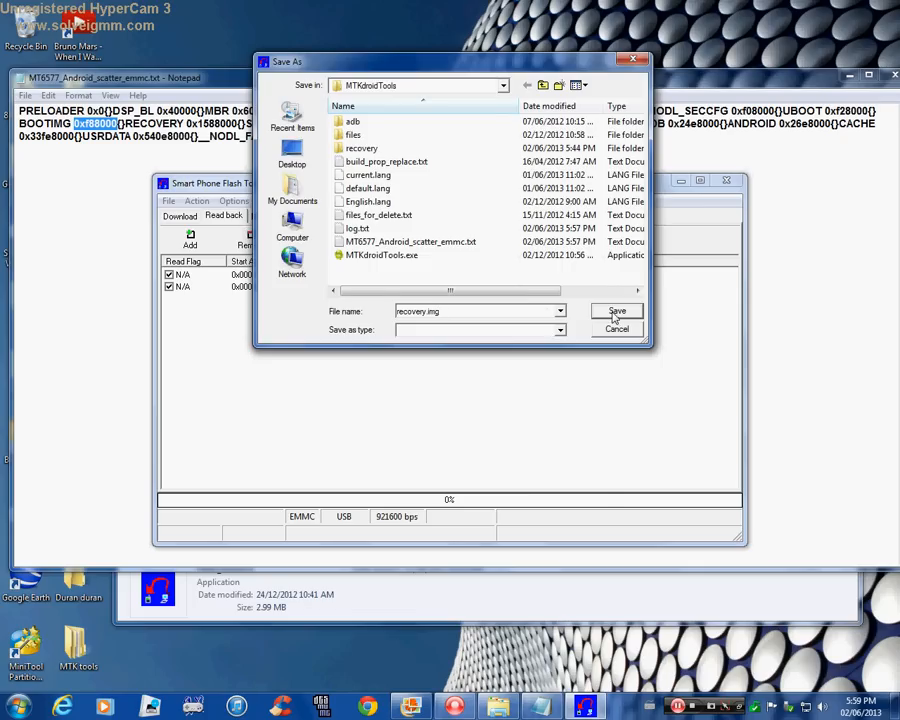
pyautogui.click(615, 312)
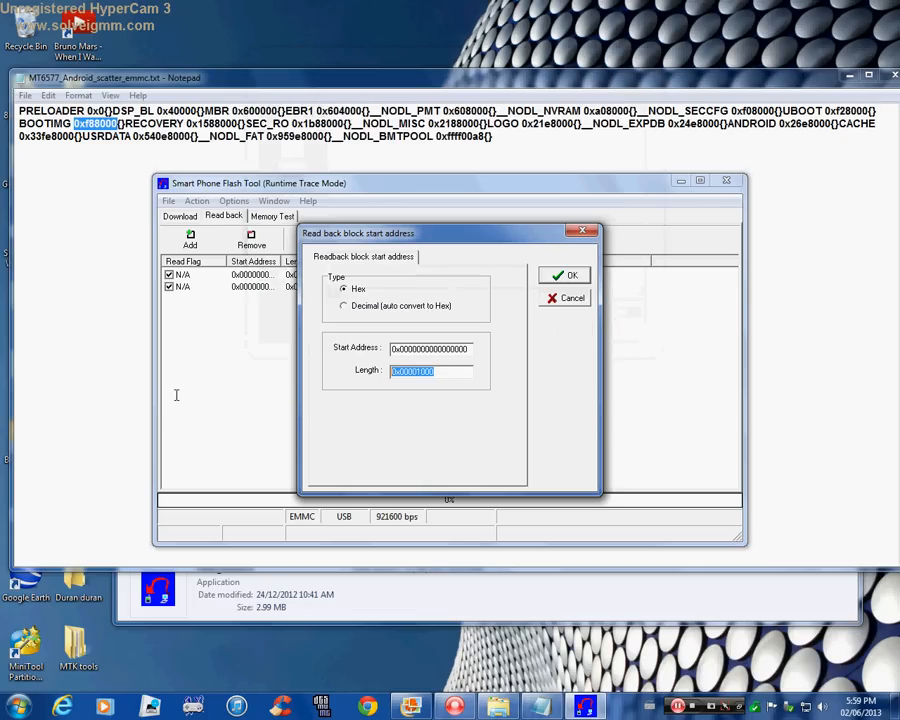
# Set the recovery.img block length to hex 00600000 and its start address to the RECOVERY address 0x1588000 copied from the scatter file.
pyautogui.write('006')
pyautogui.doubleClick(436, 350)
pyautogui.click(542, 706)
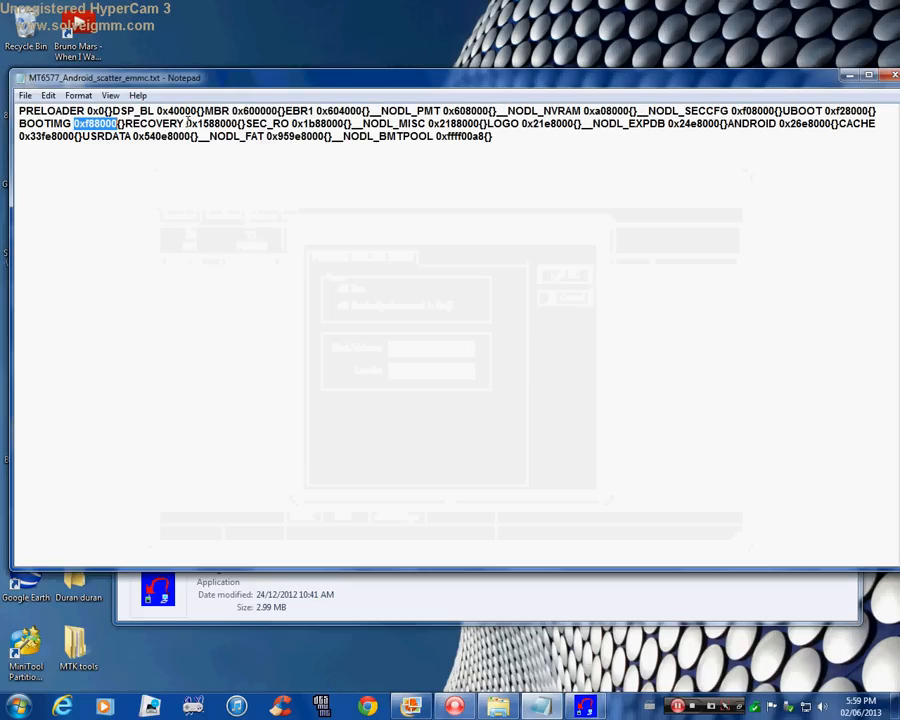
pyautogui.moveTo(187, 123); pyautogui.dragTo(233, 123)
pyautogui.rightClick(223, 128)
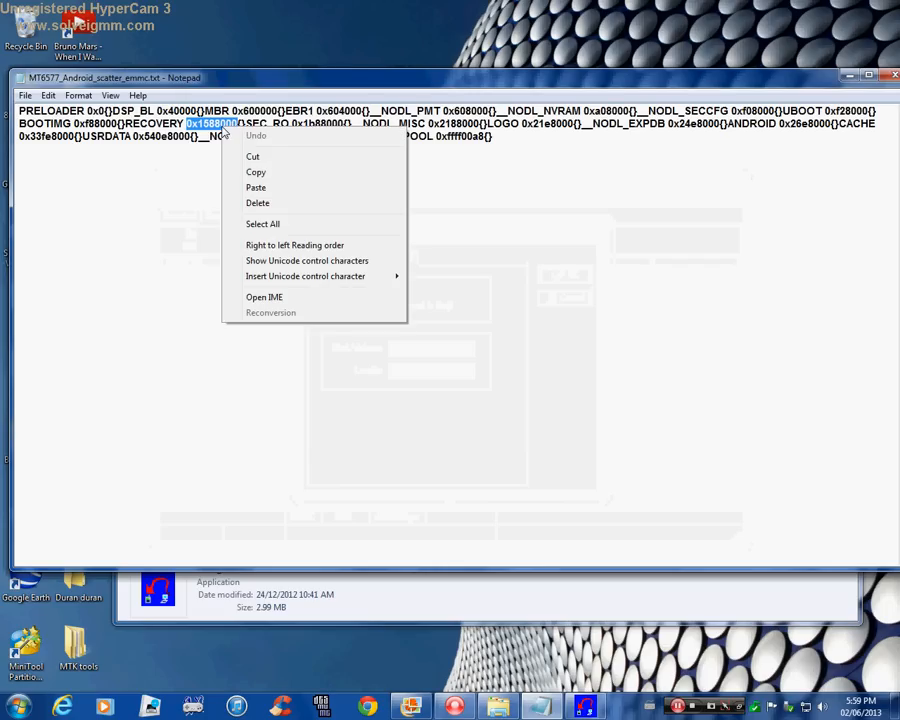
pyautogui.click(256, 172)
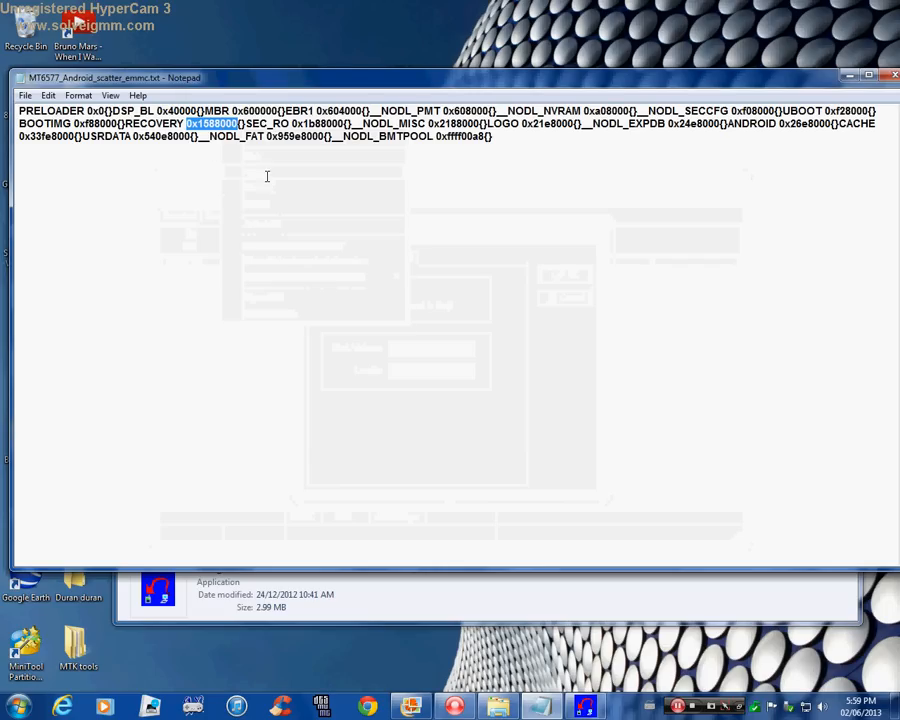
pyautogui.click(586, 707)
pyautogui.rightClick(427, 350)
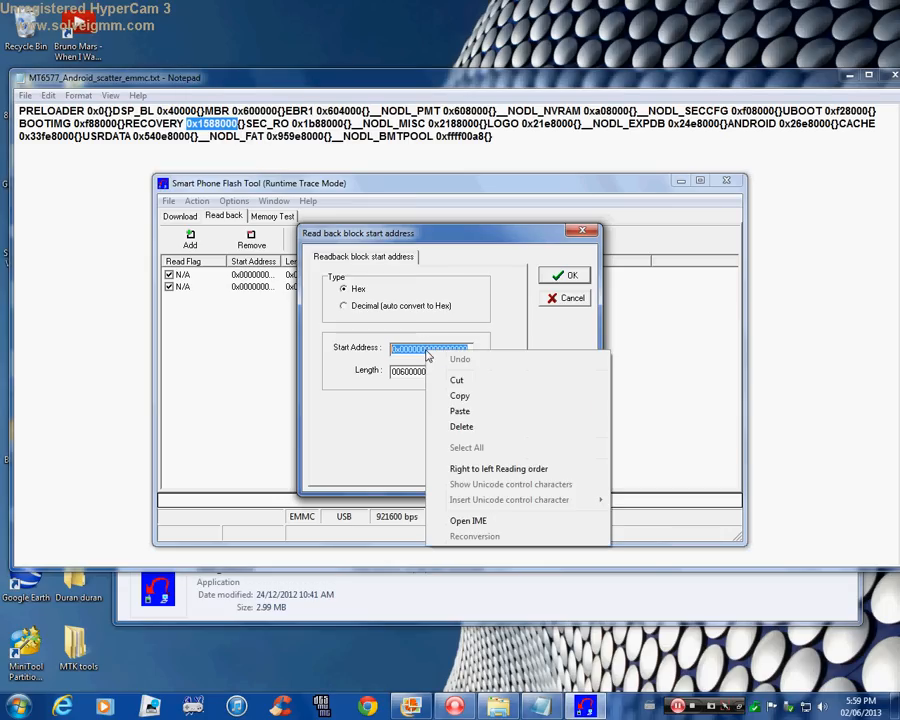
pyautogui.click(456, 409)
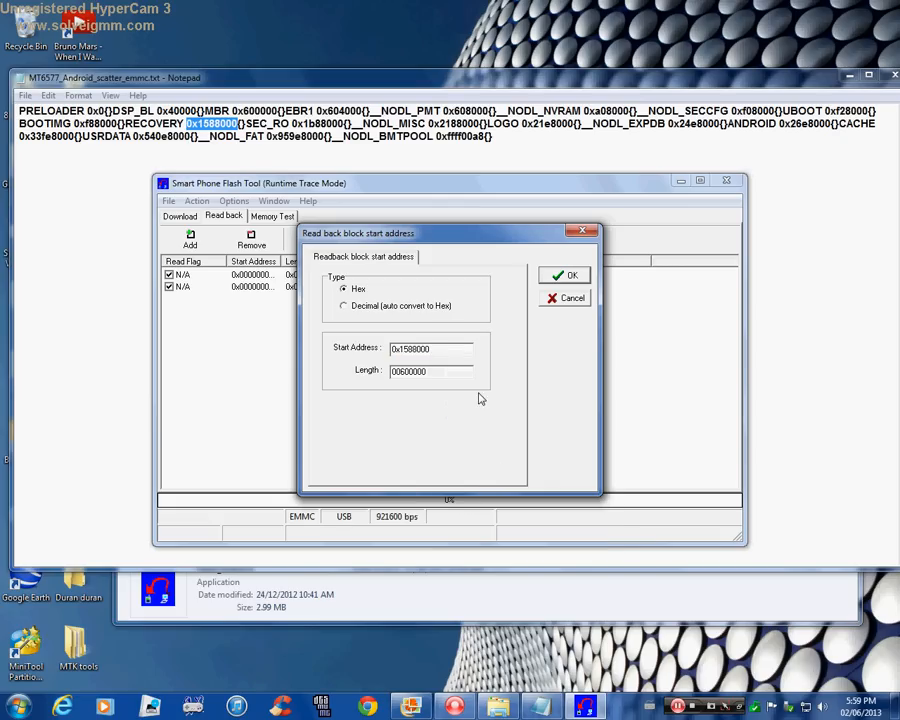
pyautogui.click(567, 275)
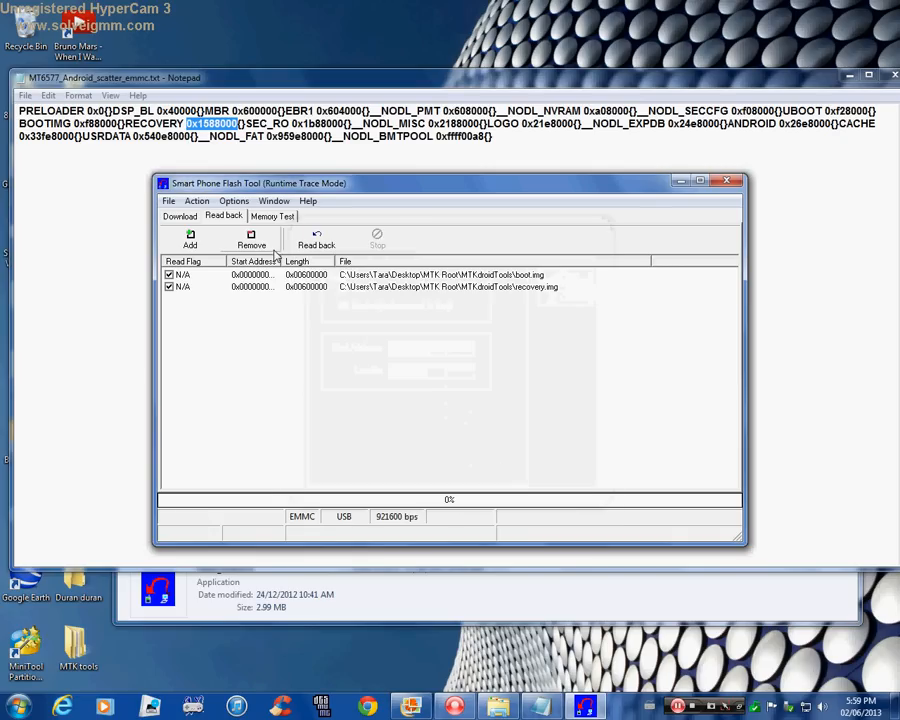
# Read back boot.img and recovery.img from the phone, and close the flash tool and the scatter file.
pyautogui.click(317, 245)
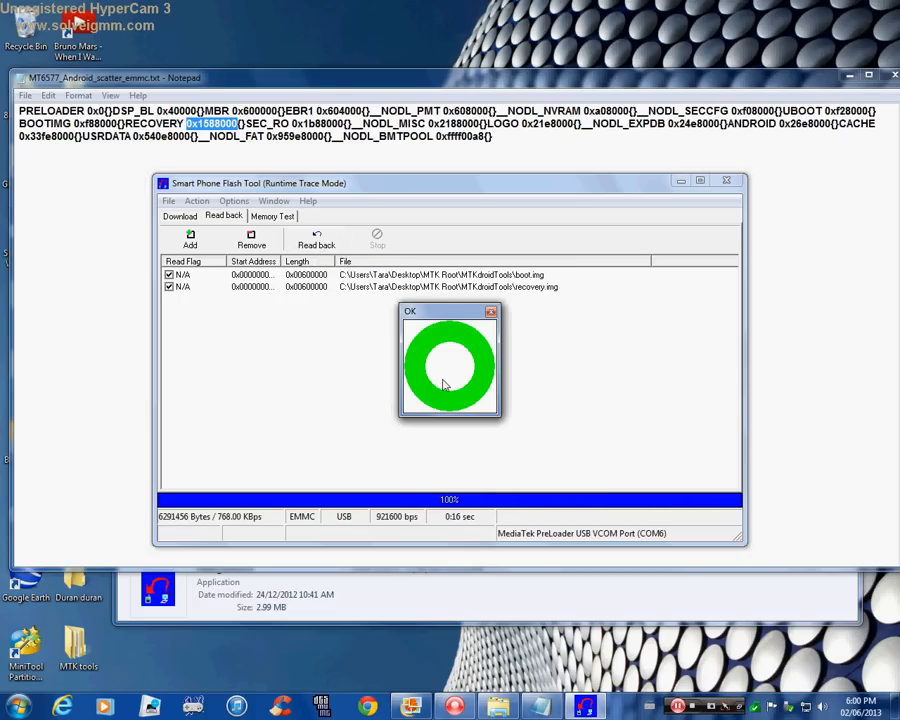
pyautogui.click(490, 312)
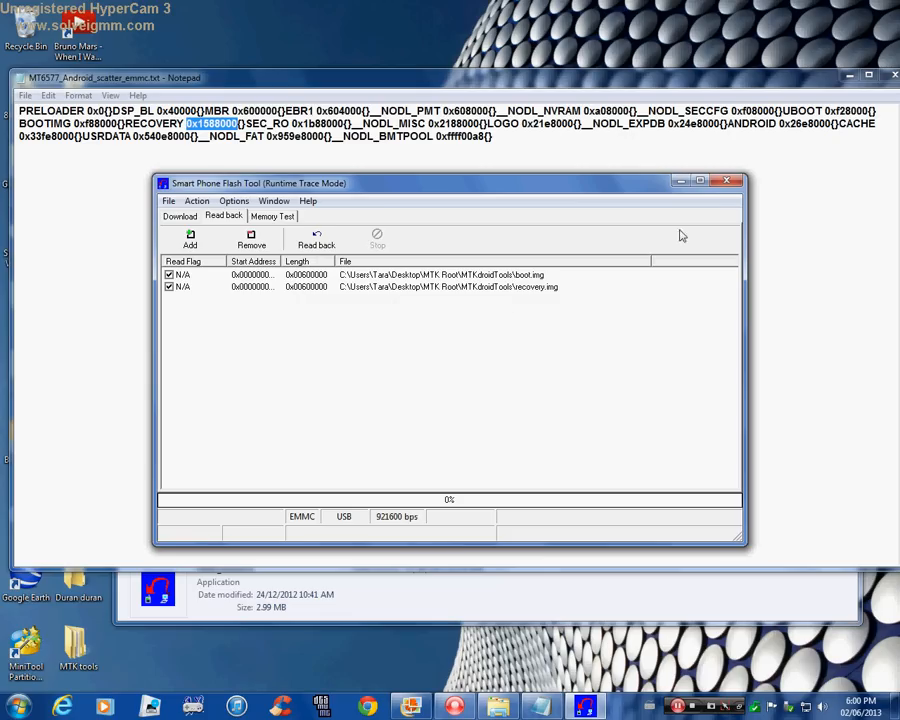
pyautogui.click(729, 183)
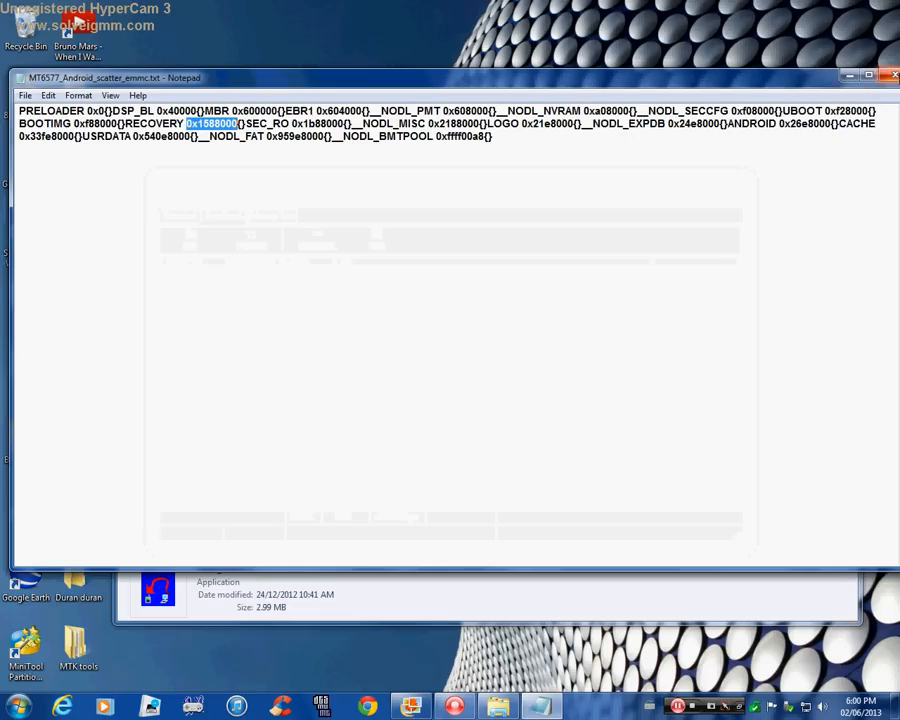
pyautogui.click(893, 75)
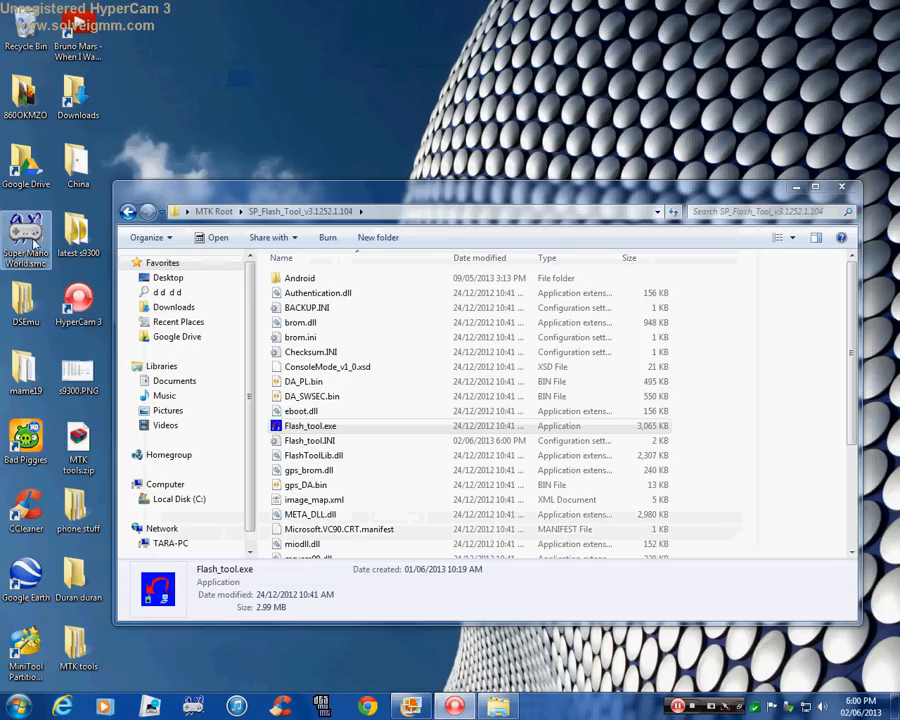
# Switch to MTK Droid Root & Tools by launching MTKdroidTools.exe from the MTKdroidTools folder in MTK Root.
pyautogui.click(207, 213)
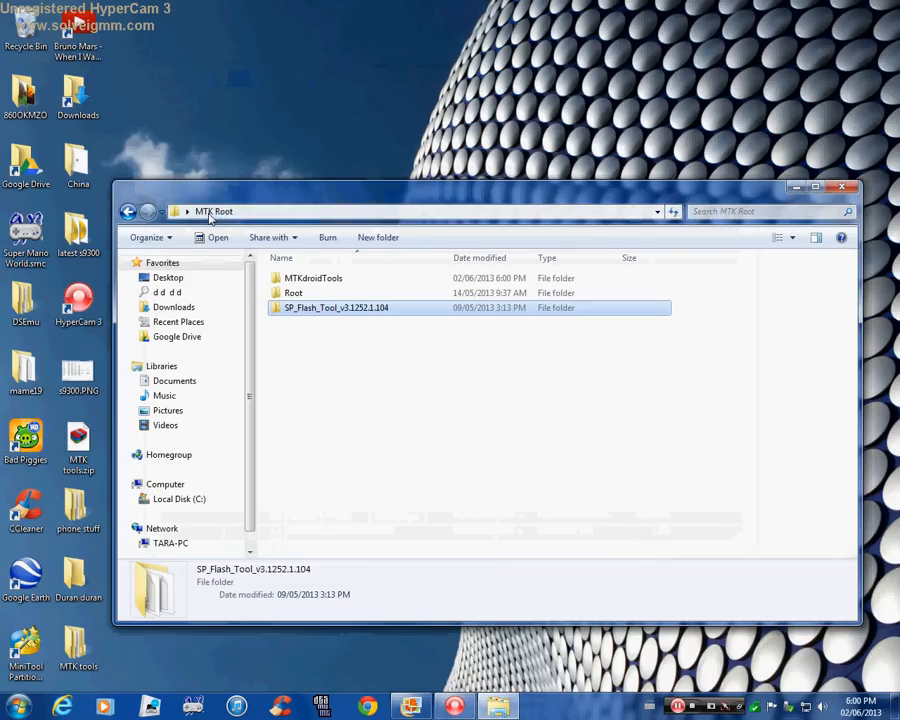
pyautogui.doubleClick(320, 279)
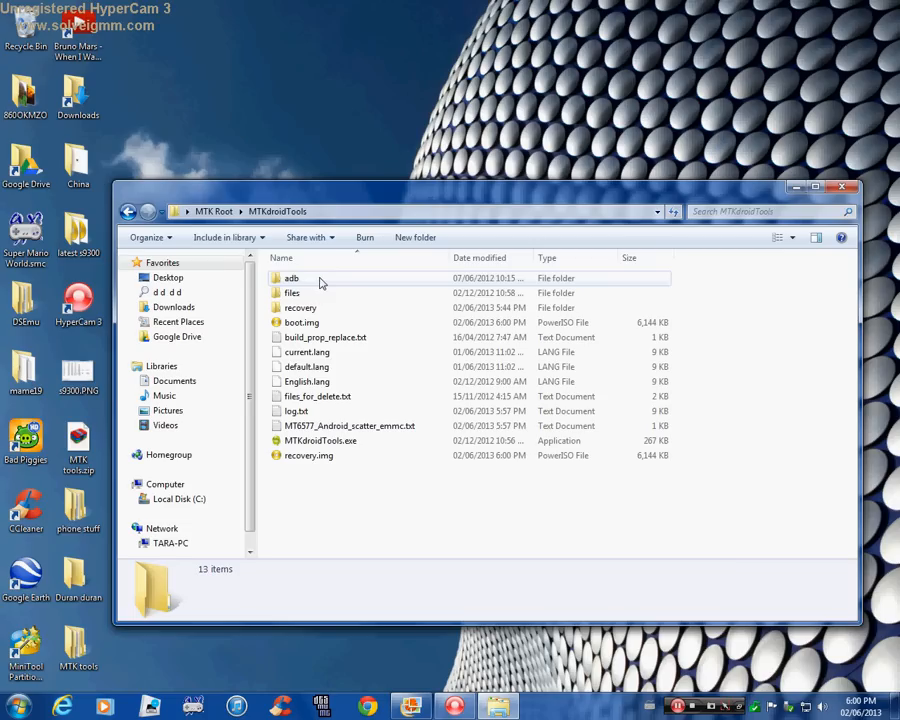
pyautogui.doubleClick(345, 442)
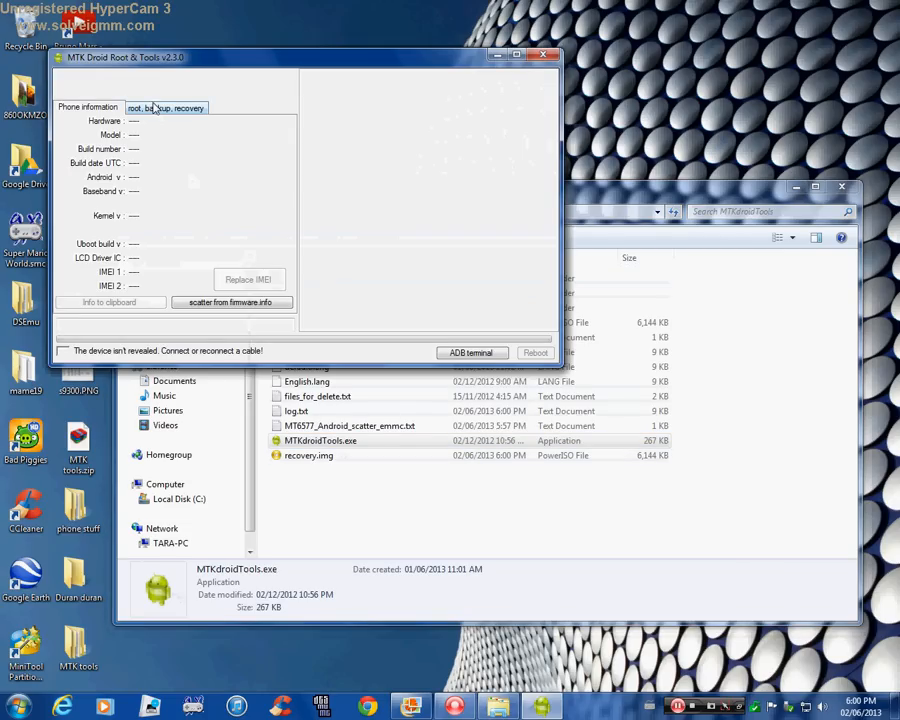
# Start the Recovery and Boot patching with the option to choose the boot file, and load boot.img from MTKdroidTools.
pyautogui.click(160, 110)
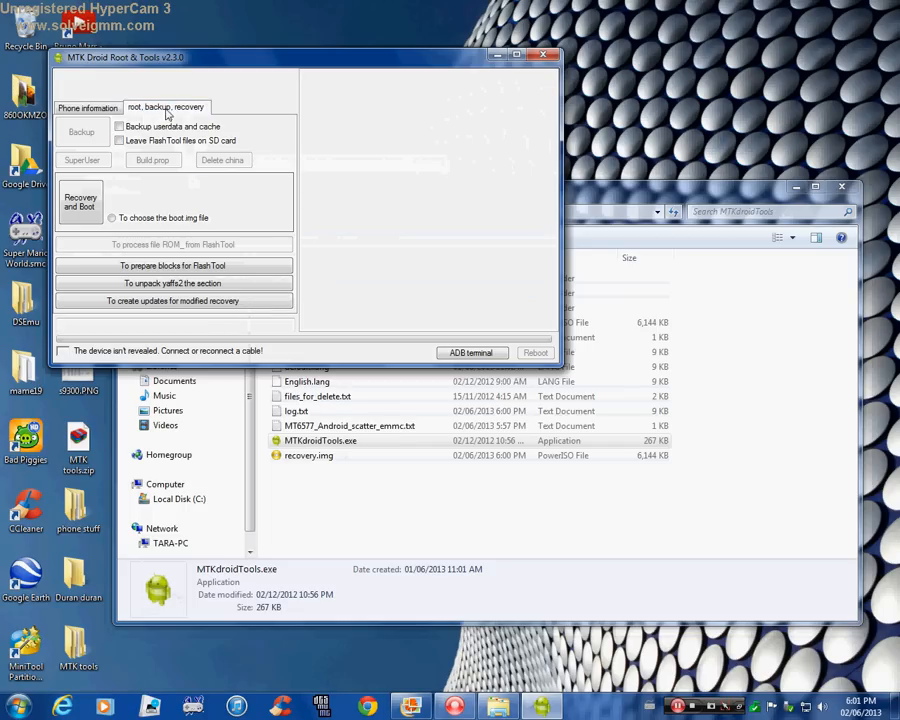
pyautogui.click(113, 219)
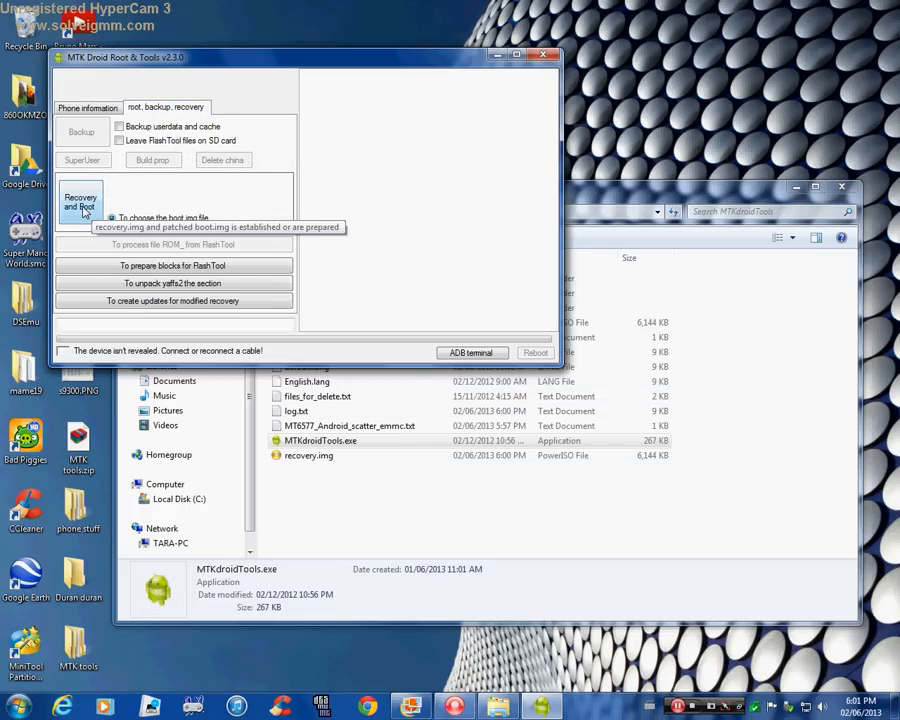
pyautogui.click(82, 207)
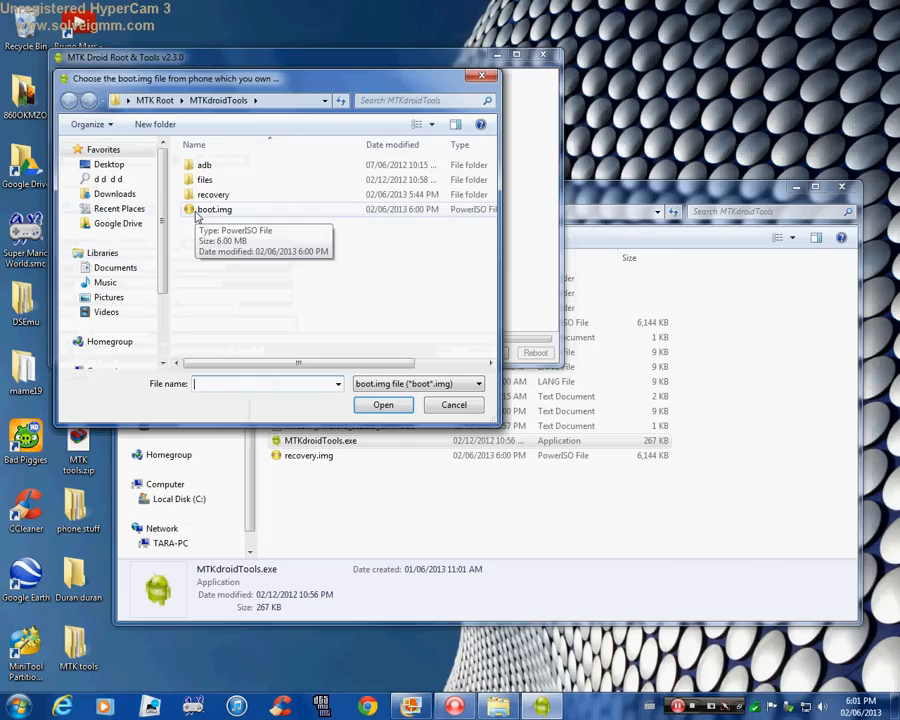
pyautogui.click(197, 212)
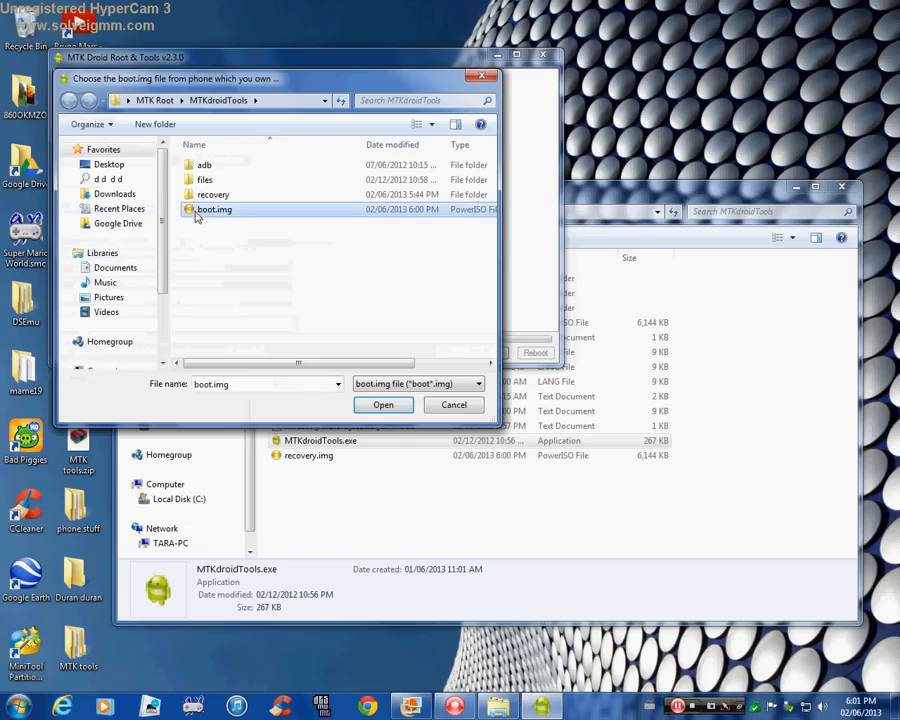
pyautogui.click(393, 408)
# Load recovery.img as the recovery file and enter a phone name to create the patched boot and recovery images.
pyautogui.click(221, 214)
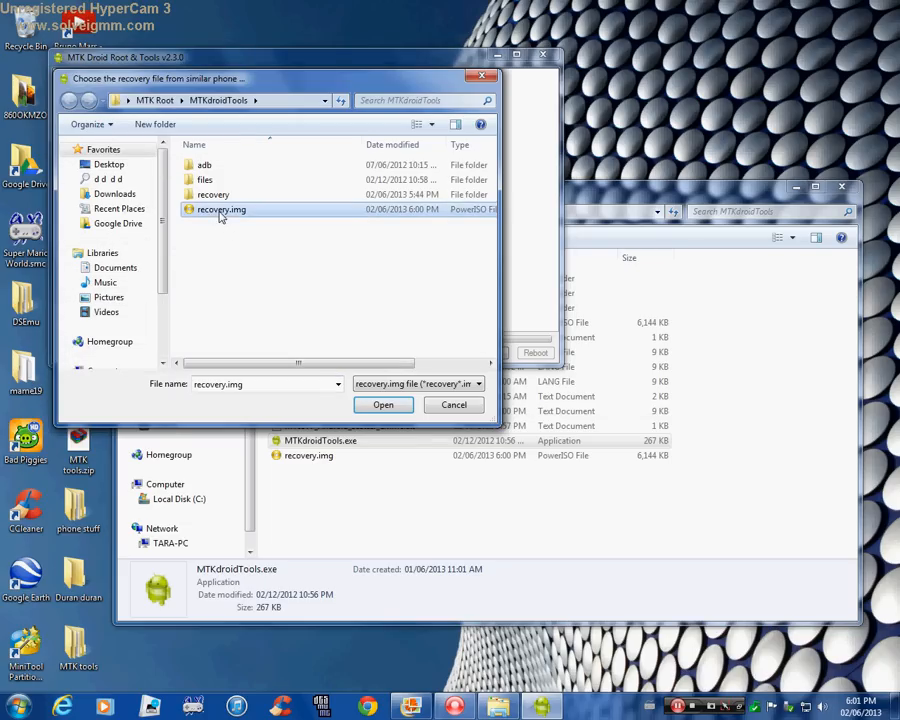
pyautogui.click(383, 410)
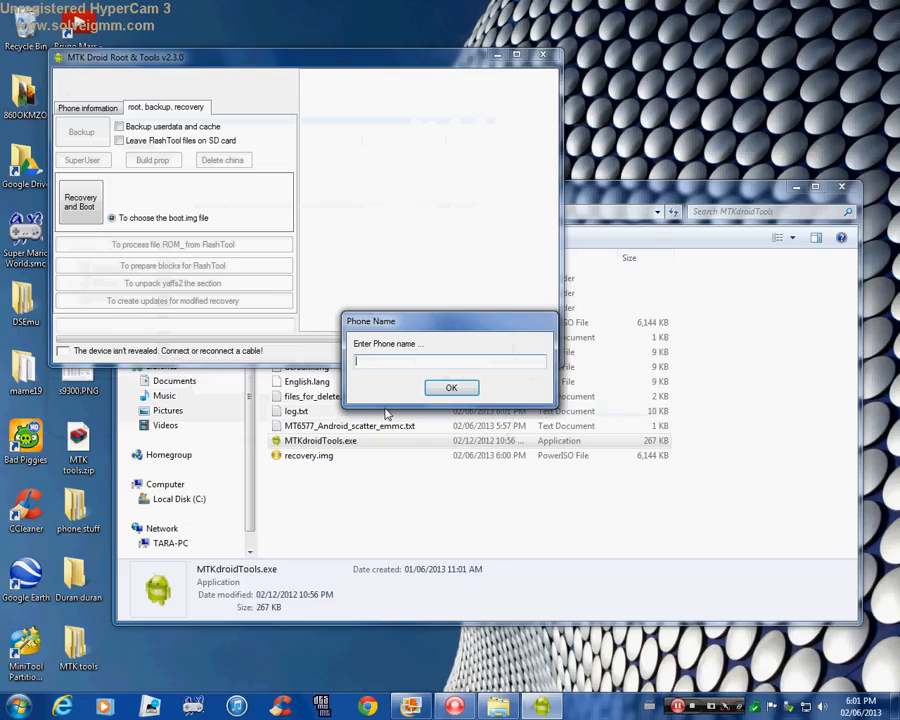
pyautogui.write('jeremy')
pyautogui.click(433, 388)
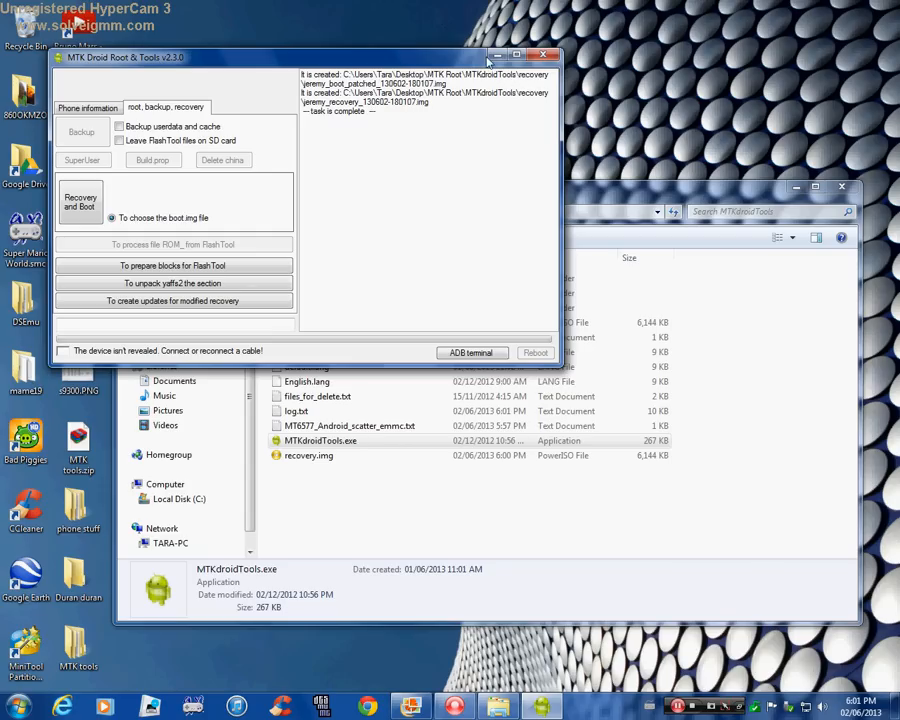
# Close MTK Droid Root & Tools and switch to SP Flash Tool by launching Flash_tool.exe from the SP_Flash_Tool_v3.1252.1.104 folder.
pyautogui.click(551, 55)
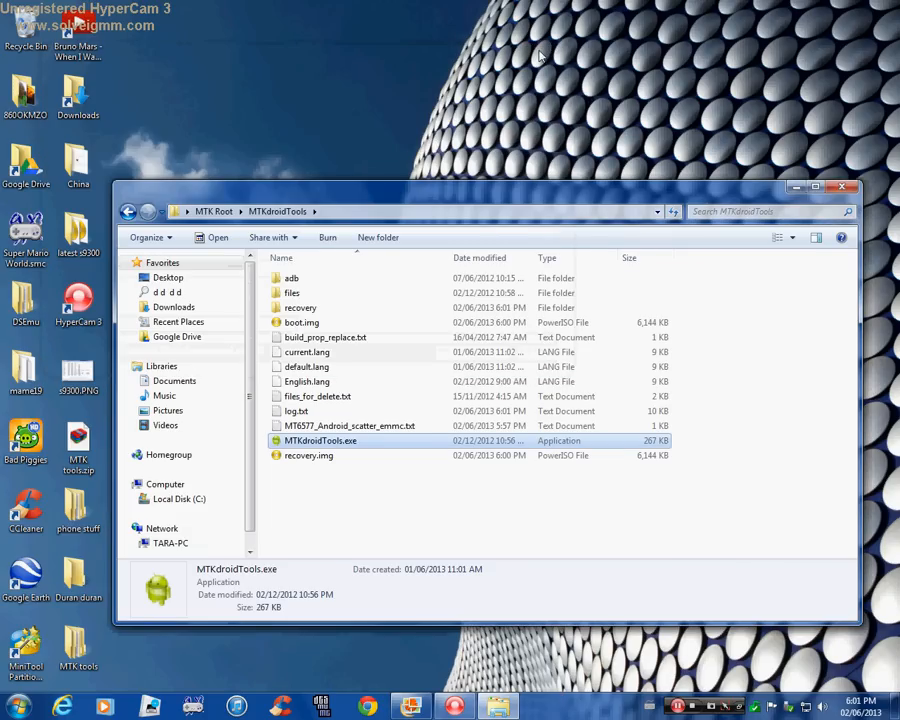
pyautogui.click(128, 212)
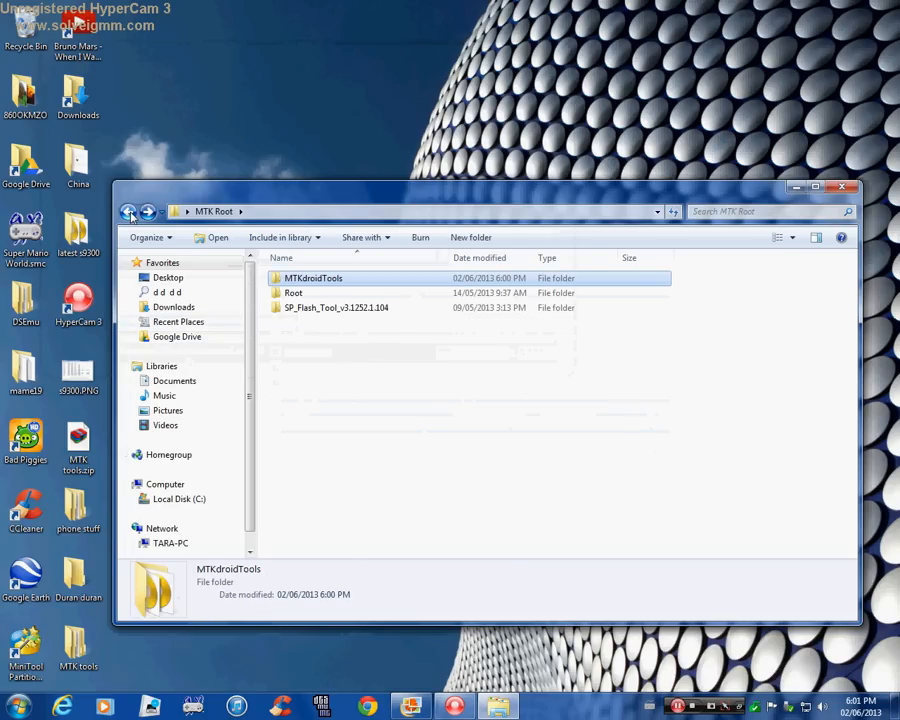
pyautogui.doubleClick(320, 308)
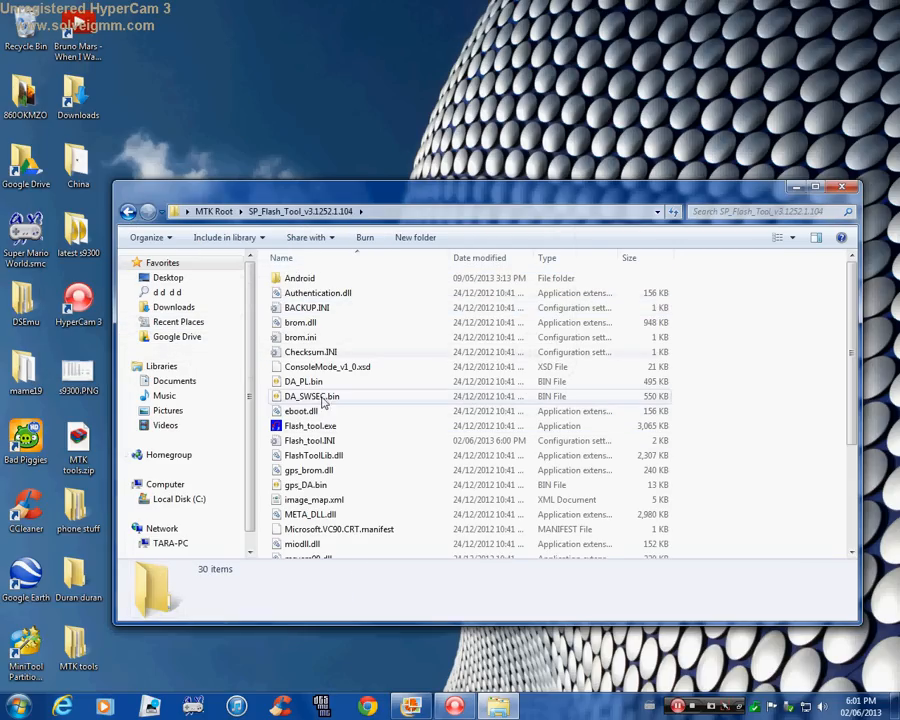
pyautogui.doubleClick(318, 426)
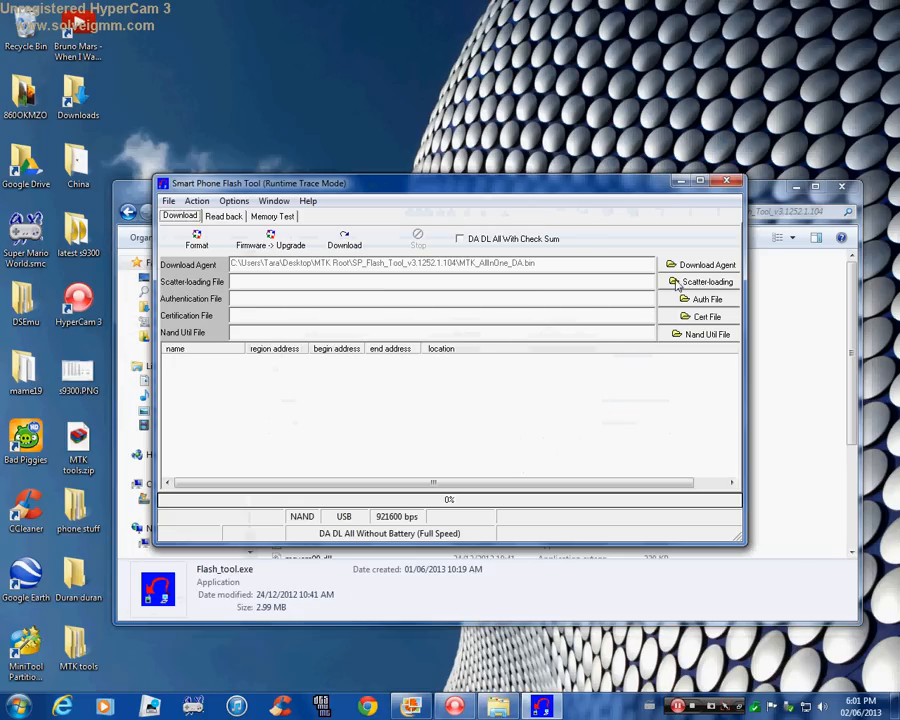
# Load MT6577_Android_scatter_emmc.txt from the MTKdroidTools folder as the scatter-loading file.
pyautogui.click(678, 284)
pyautogui.click(405, 203)
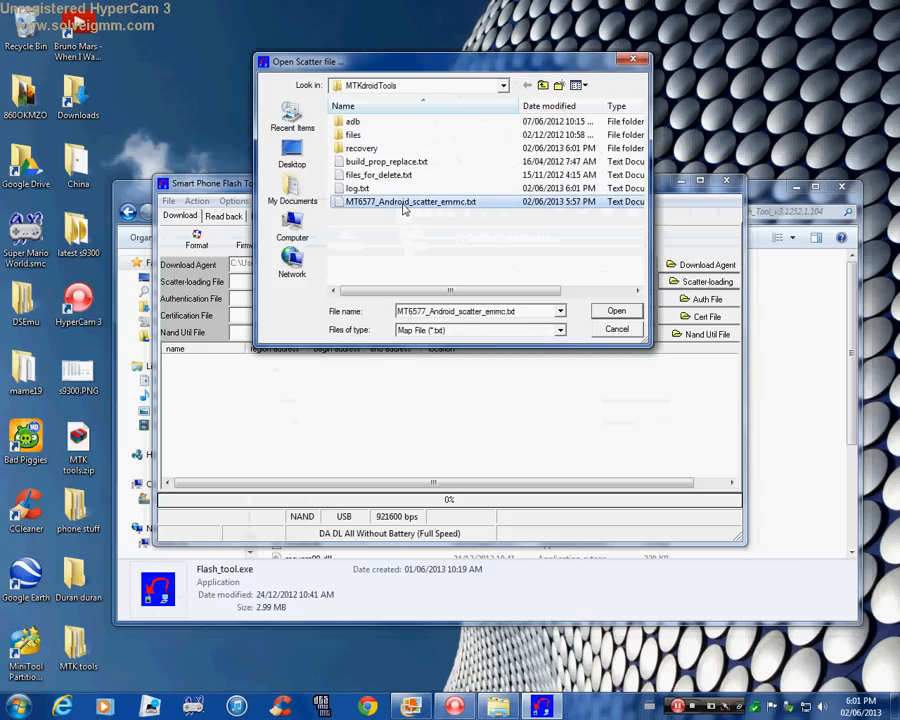
pyautogui.click(626, 314)
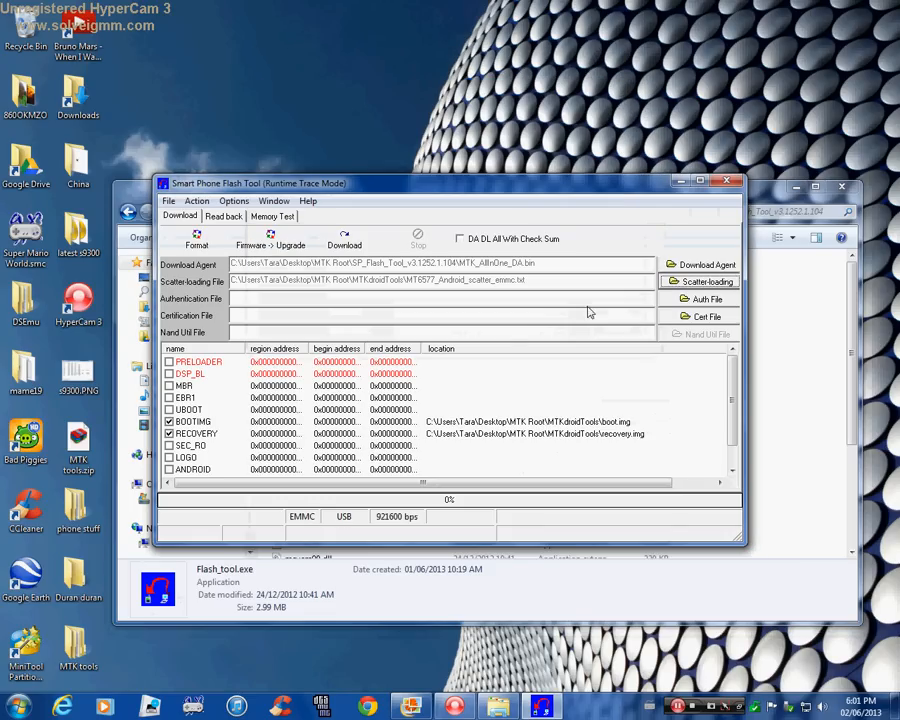
# Replace the BOOTIMG file with the patched boot .img from the recovery folder inside MTKdroidTools.
pyautogui.doubleClick(201, 427)
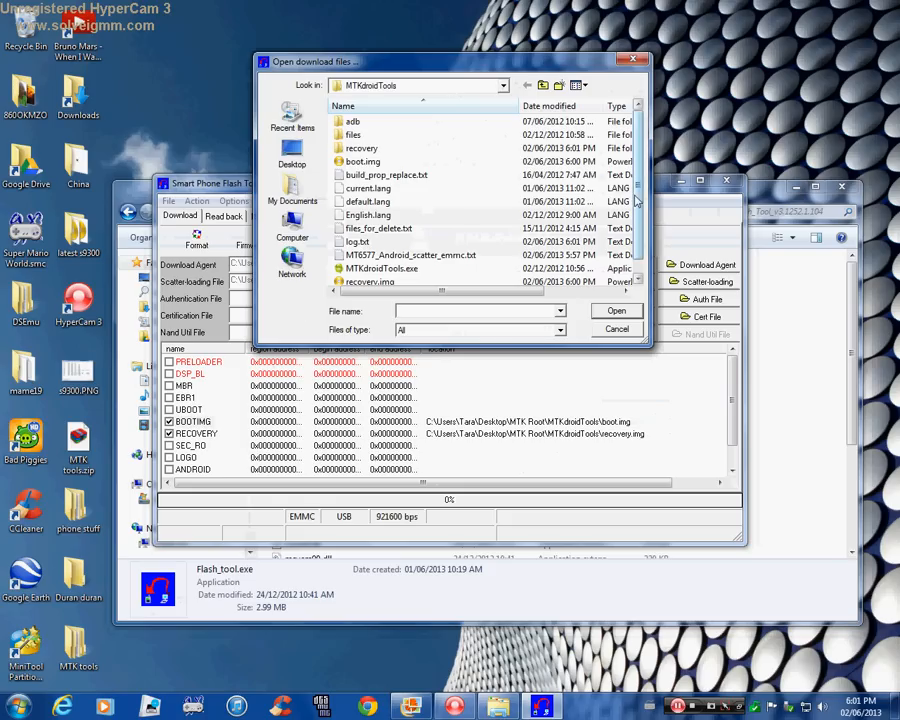
pyautogui.moveTo(636, 196)
pyautogui.mouseDown()
pyautogui.moveTo(639, 208)
pyautogui.moveTo(638, 190)
pyautogui.mouseUp()
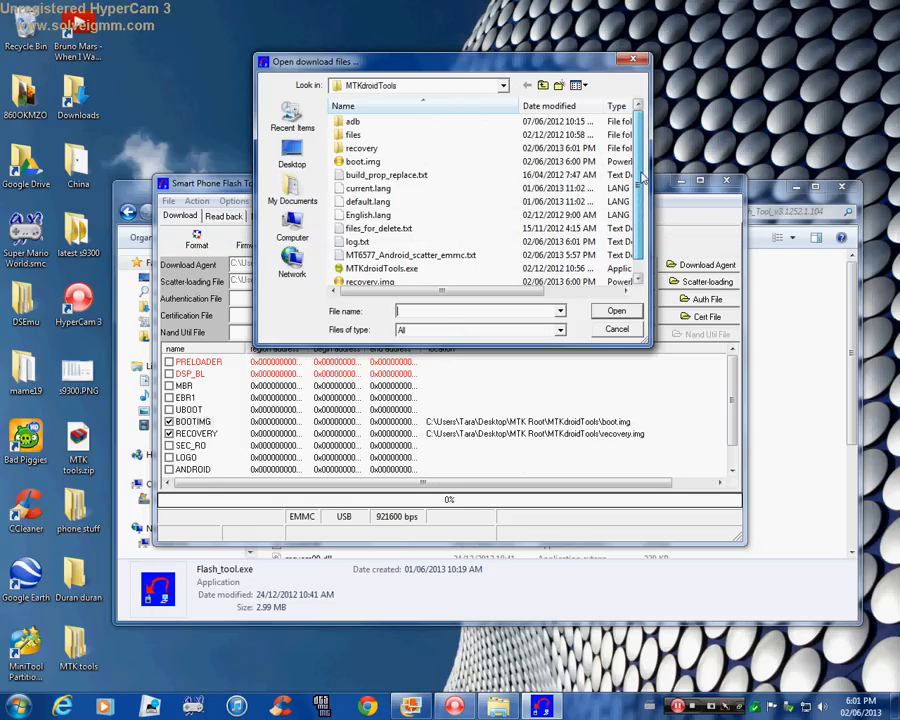
pyautogui.doubleClick(381, 149)
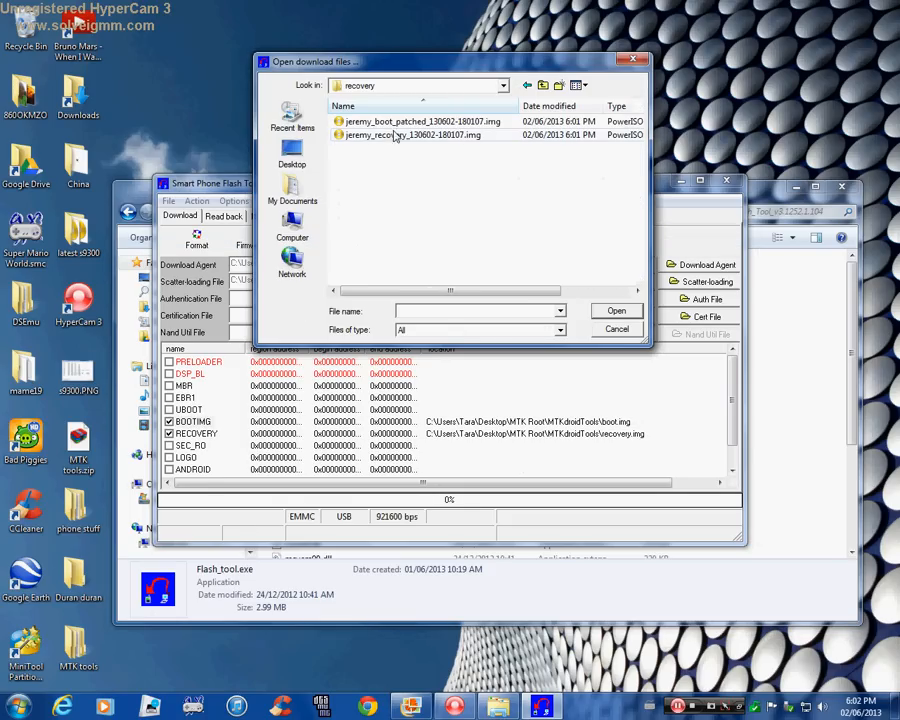
pyautogui.click(398, 124)
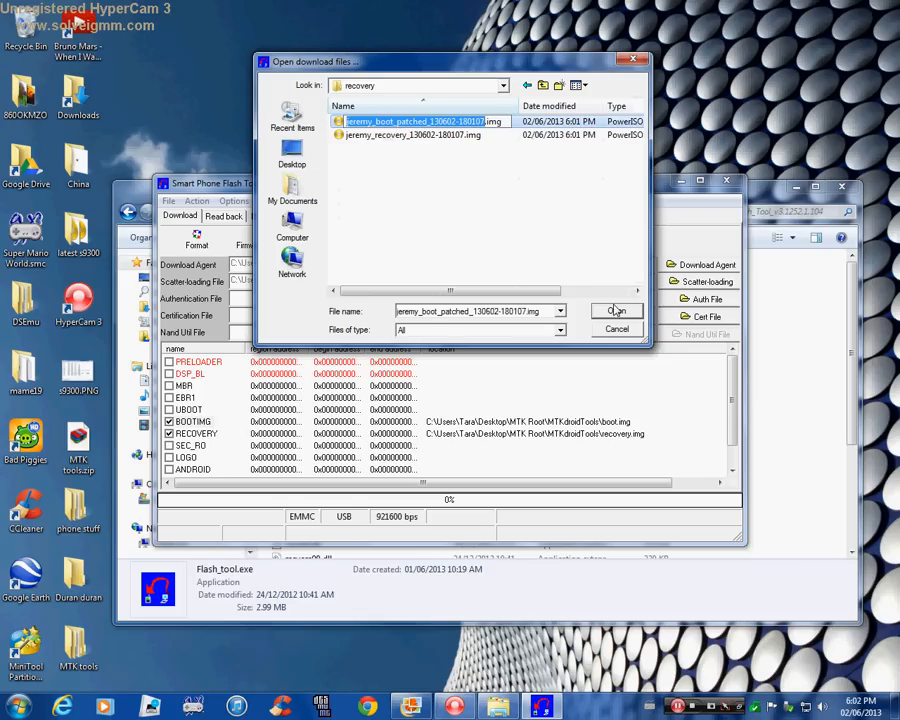
pyautogui.click(616, 311)
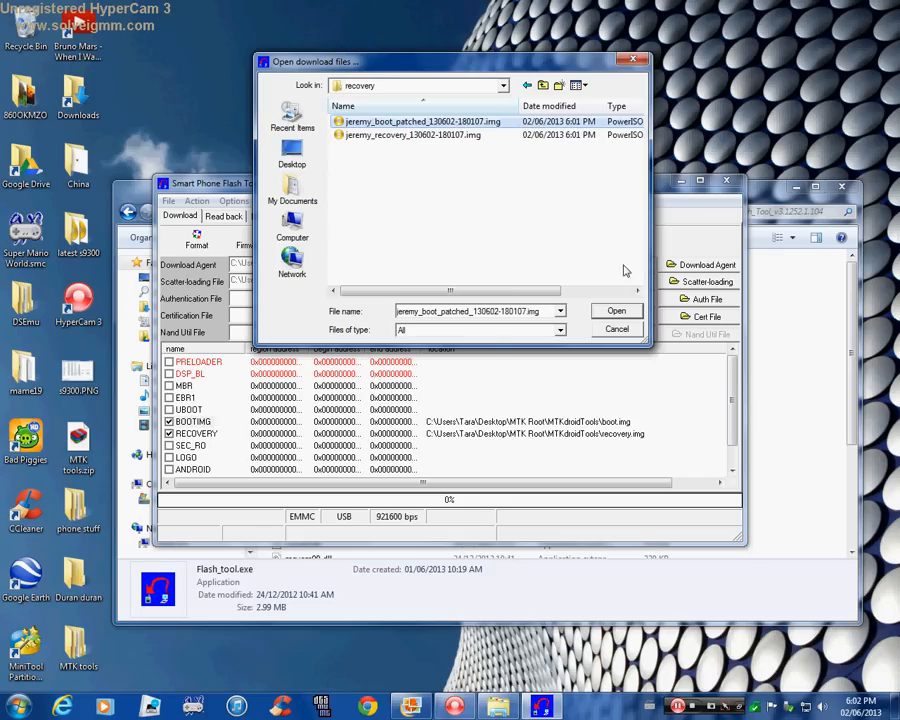
pyautogui.click(616, 311)
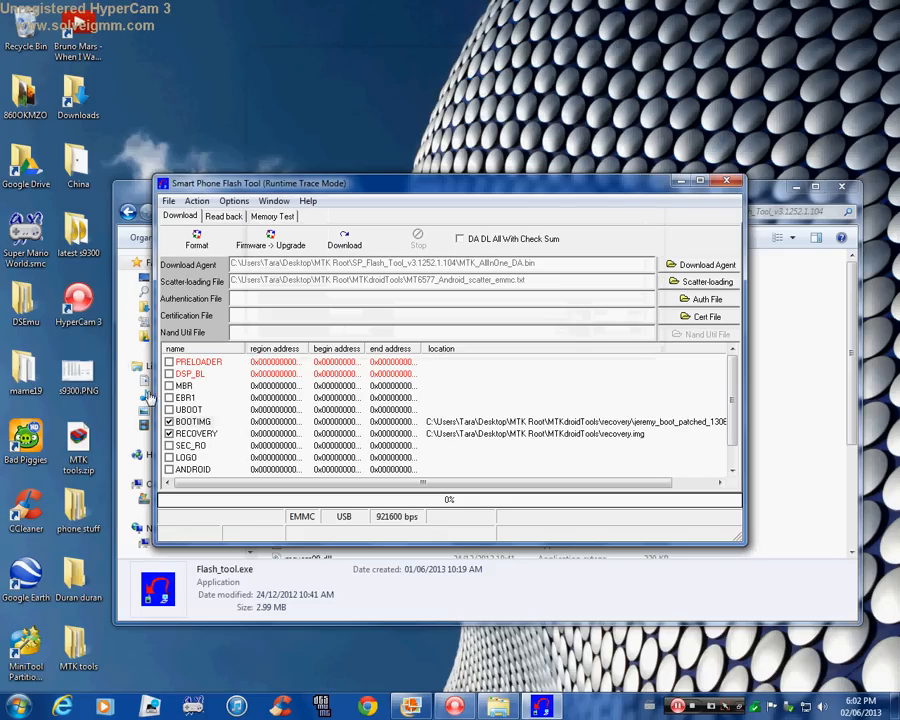
# Replace the RECOVERY file with the newly created recovery .img from the MTKdroidTools recovery folder.
pyautogui.doubleClick(190, 441)
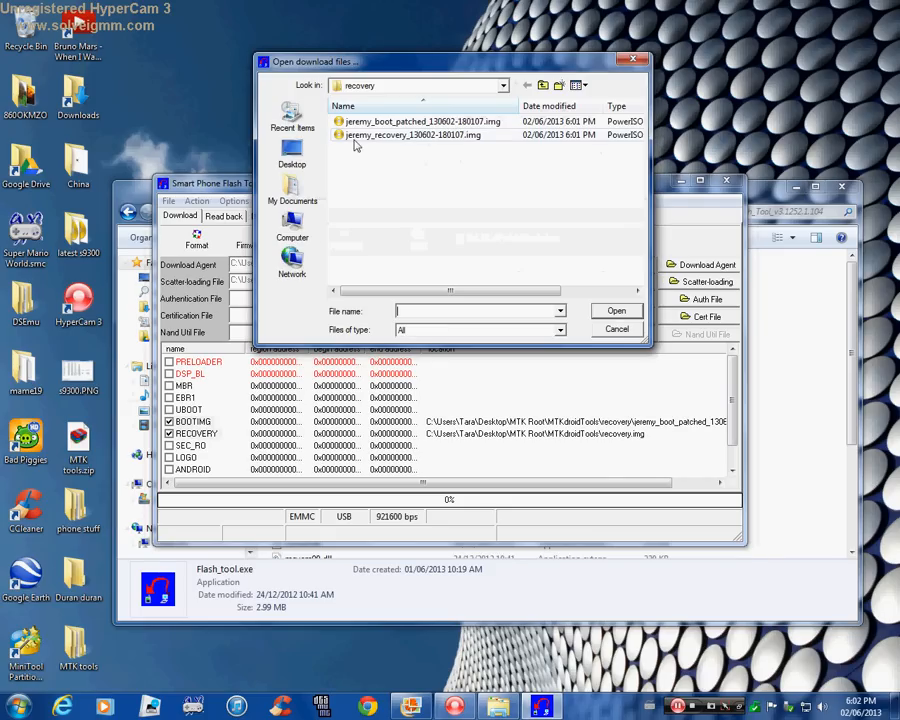
pyautogui.click(380, 134)
pyautogui.click(627, 312)
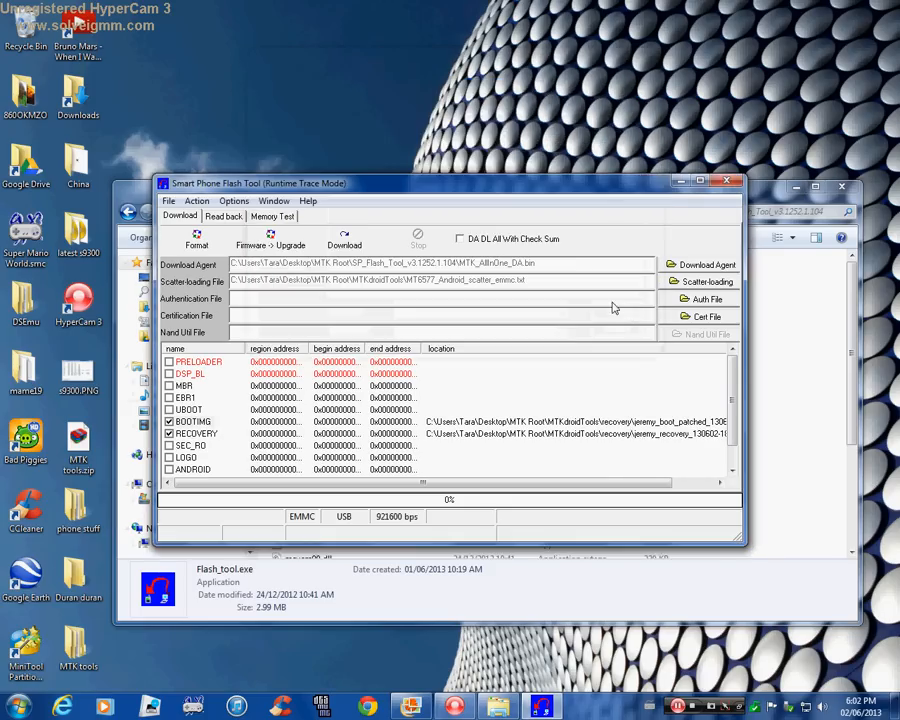
# Download the BOOTIMG and RECOVERY images to the phone, proceeding without all images loaded, and close Smart Phone Flash Tool when done.
pyautogui.click(340, 243)
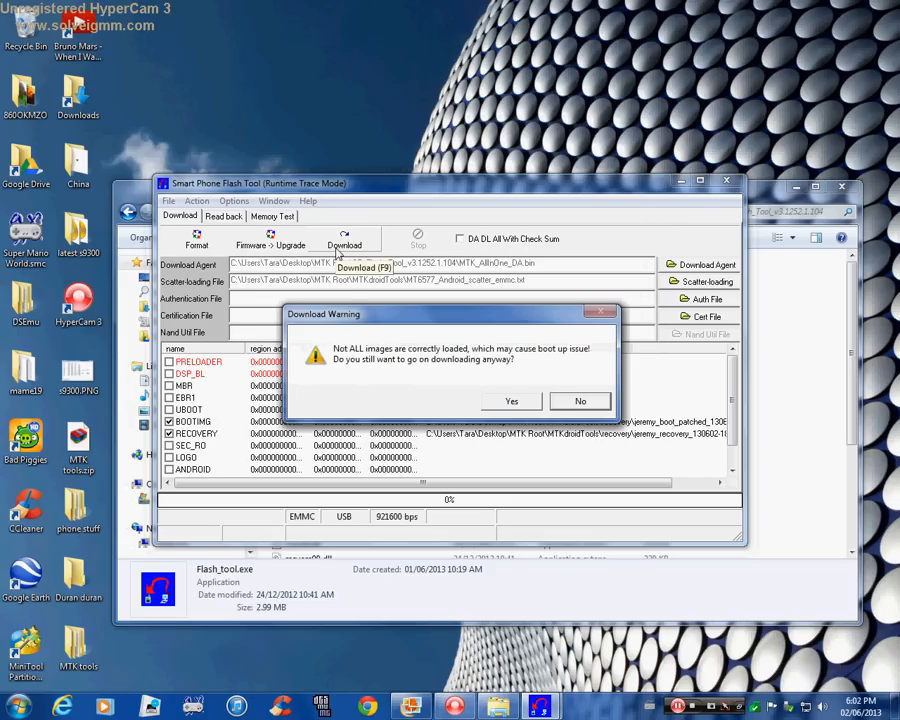
pyautogui.click(512, 402)
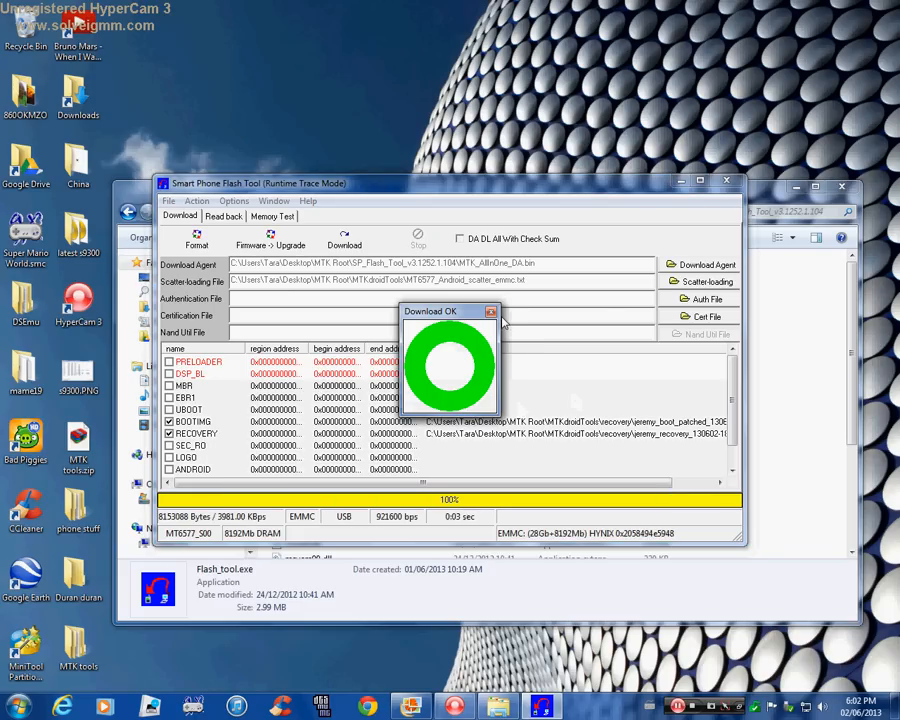
pyautogui.click(490, 311)
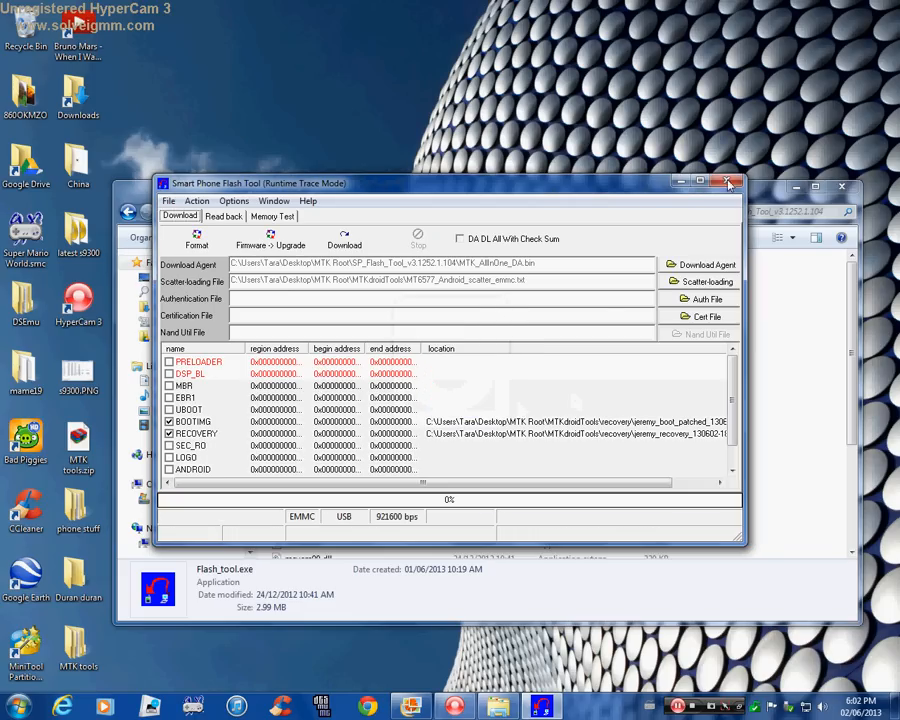
pyautogui.click(729, 183)
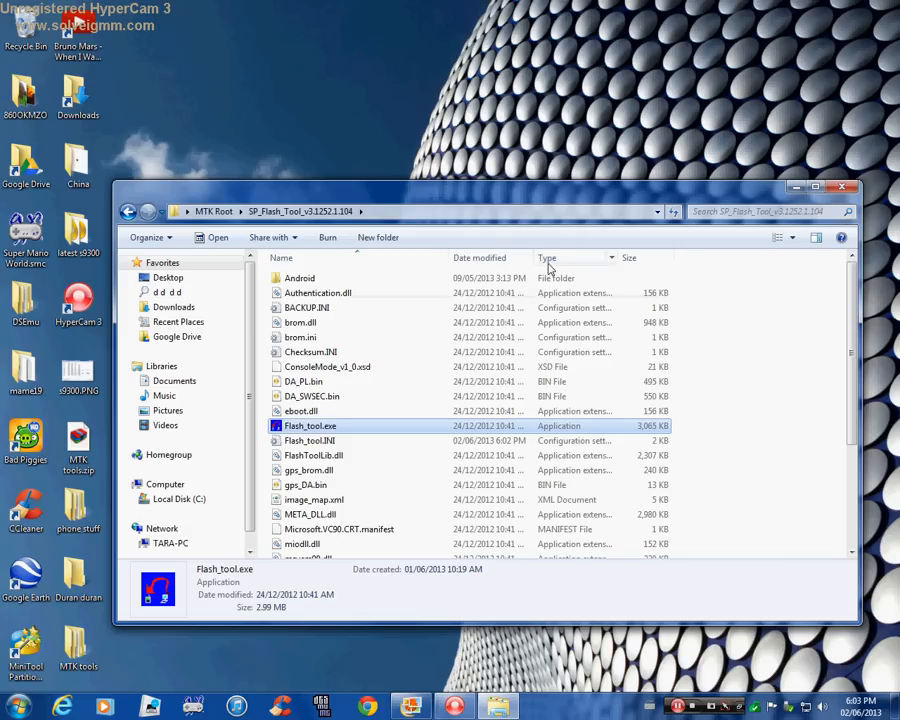
# Run RunMe.bat from the Root folder in MTK Root as administrator and choose device type 1 (Normal) for rooting.
pyautogui.click(129, 212)
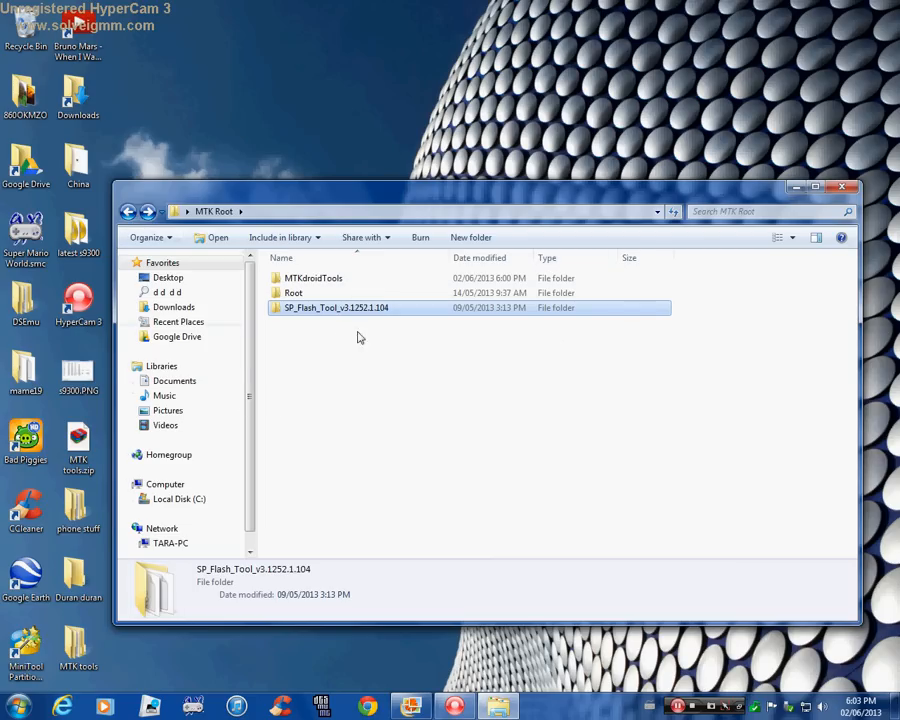
pyautogui.click(291, 294)
pyautogui.doubleClick(292, 295)
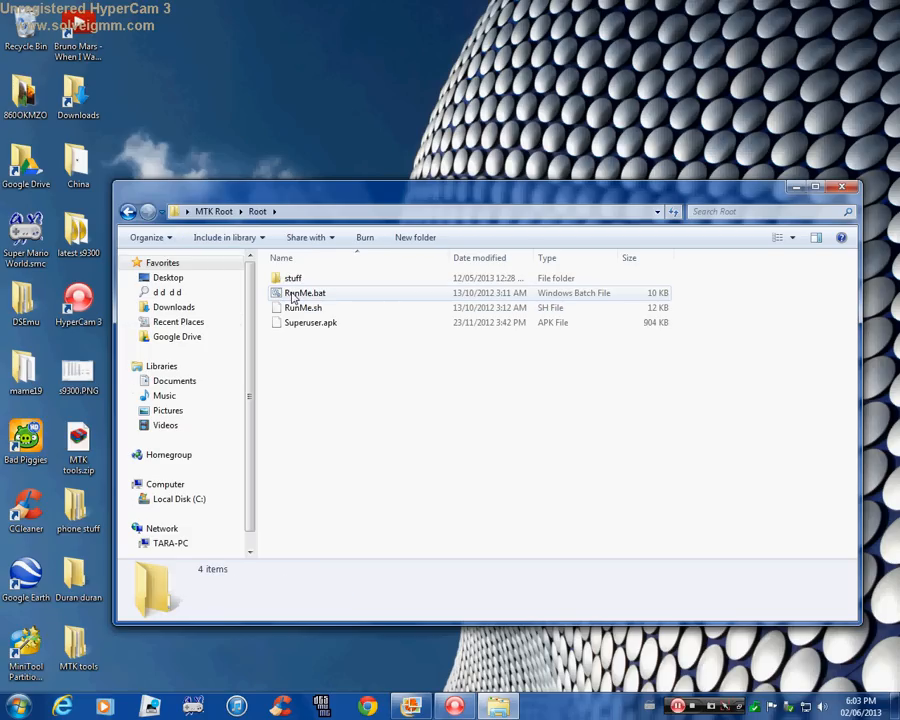
pyautogui.rightClick(293, 295)
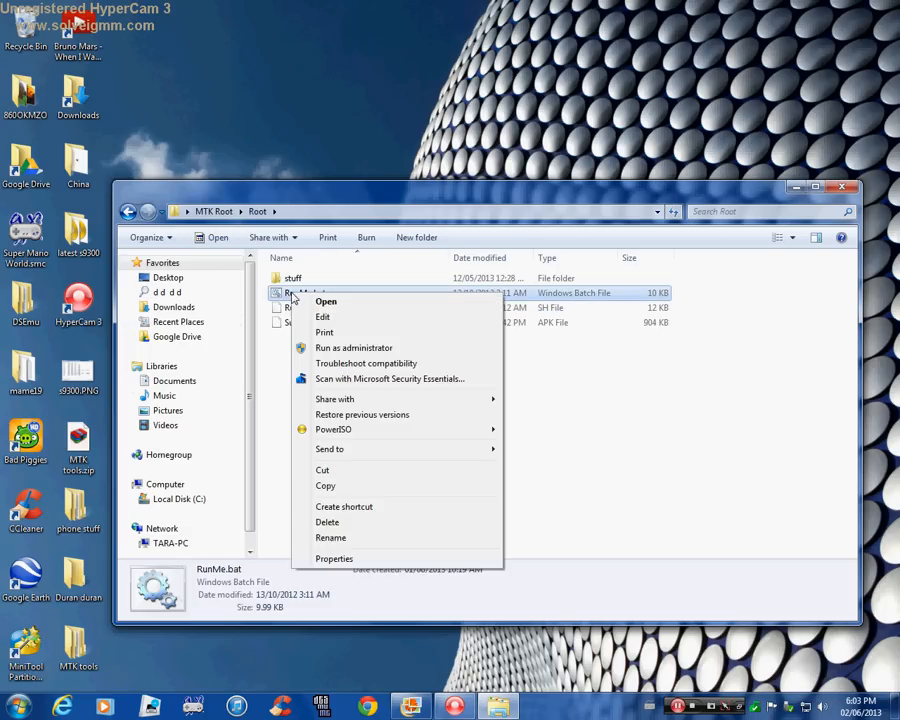
pyautogui.click(340, 349)
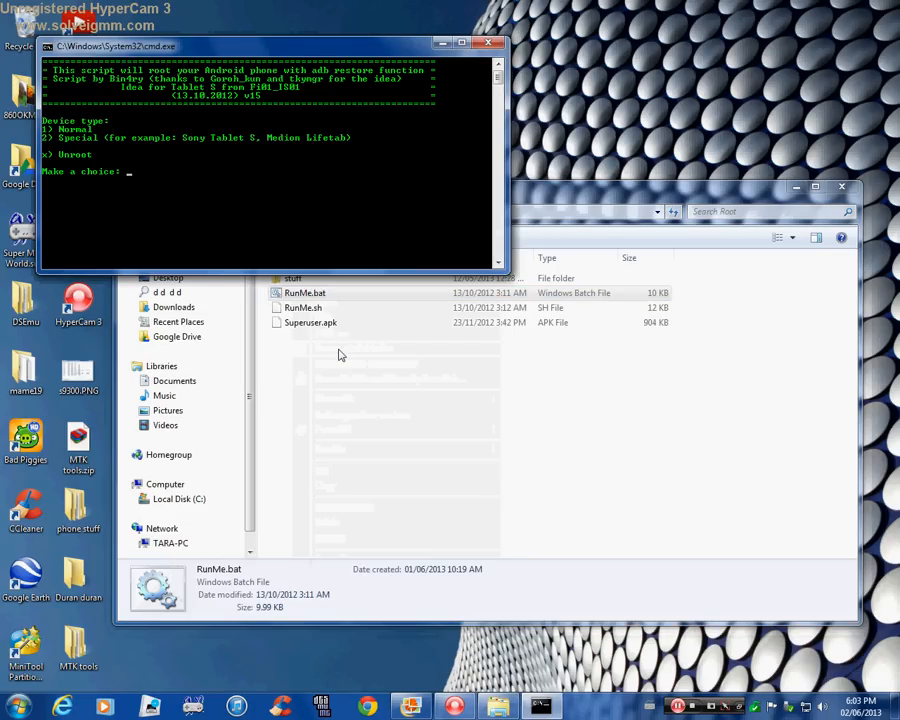
pyautogui.moveTo(326, 40); pyautogui.dragTo(541, 197)
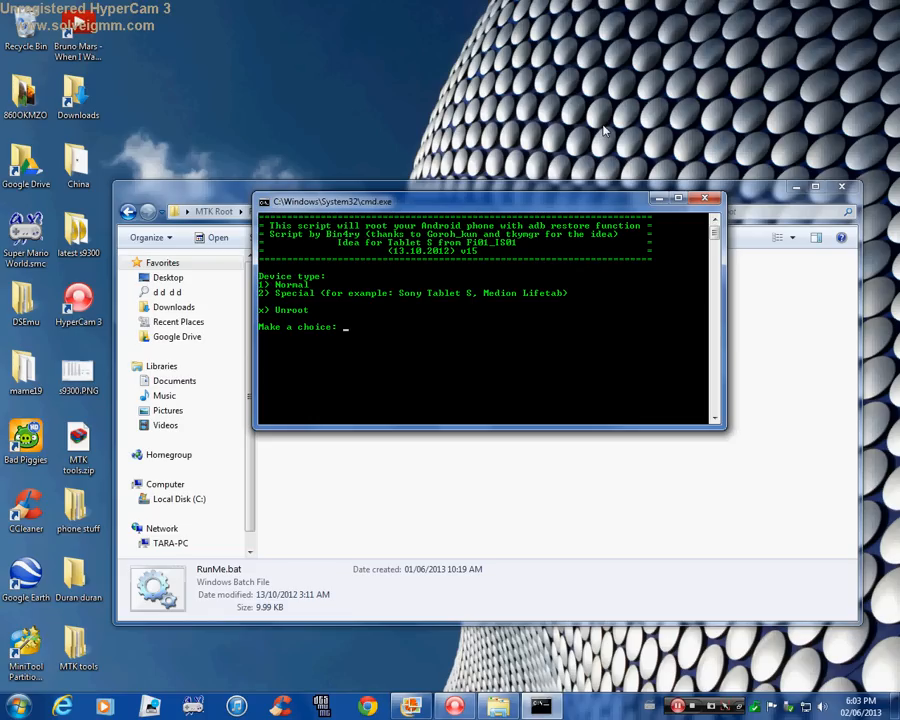
pyautogui.write('1')
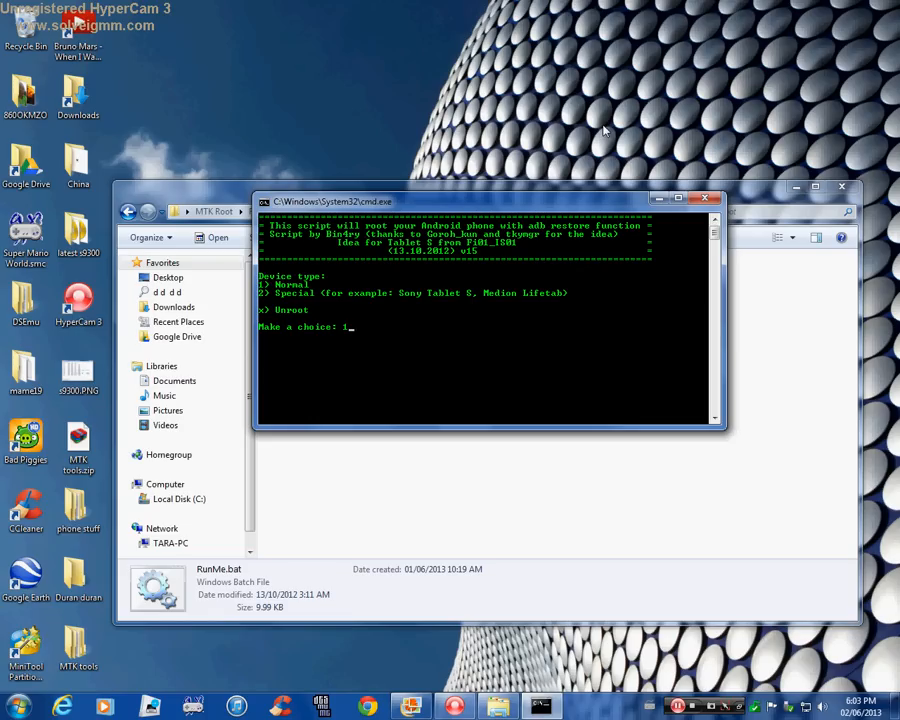
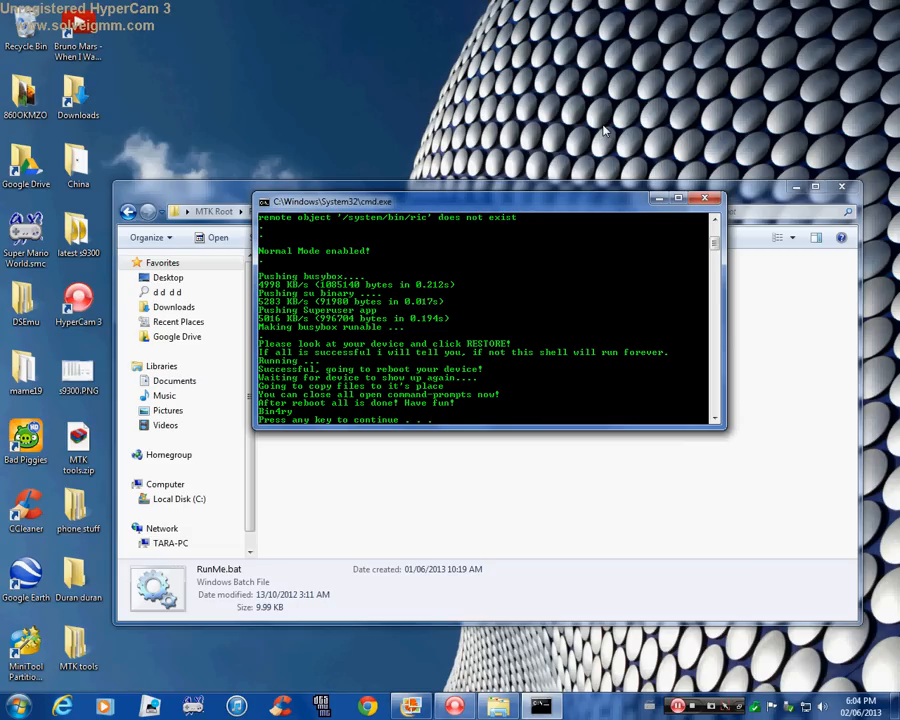
# Dismiss the finished RunMe.bat rooting script so its command prompt window closes.
pyautogui.press('Return')
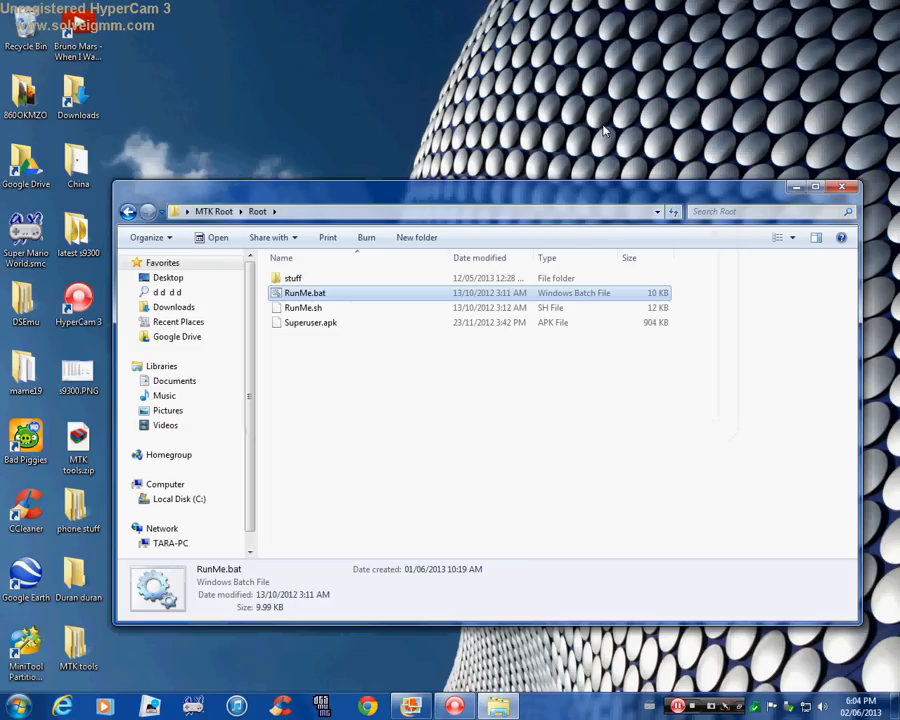